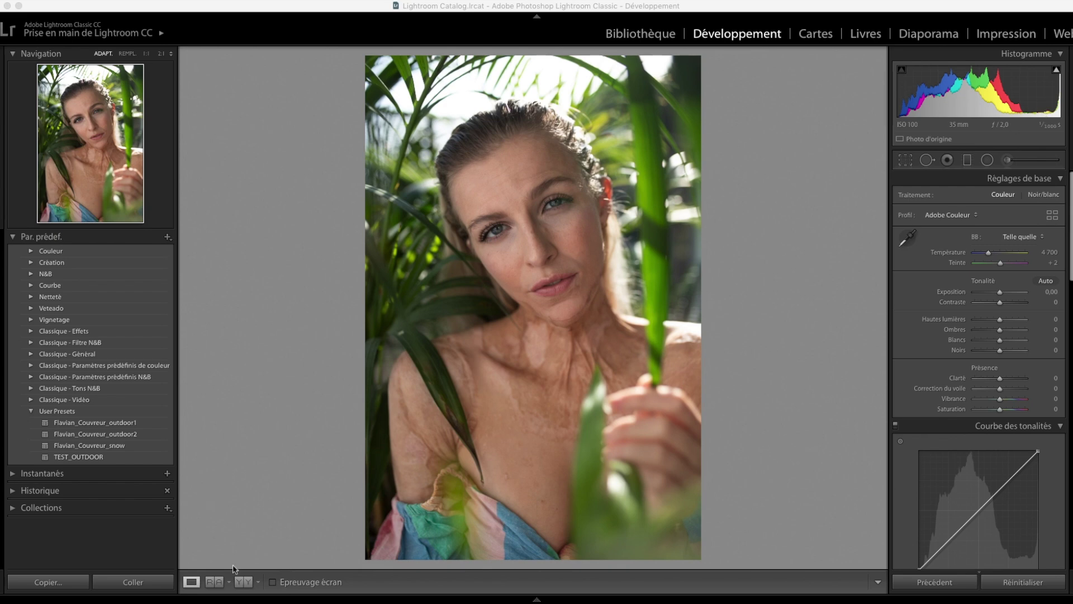
Step: Compare the portrait's before and after versions side by side and return to the single view
{"action": "left_click", "coordinate": [244, 581]}
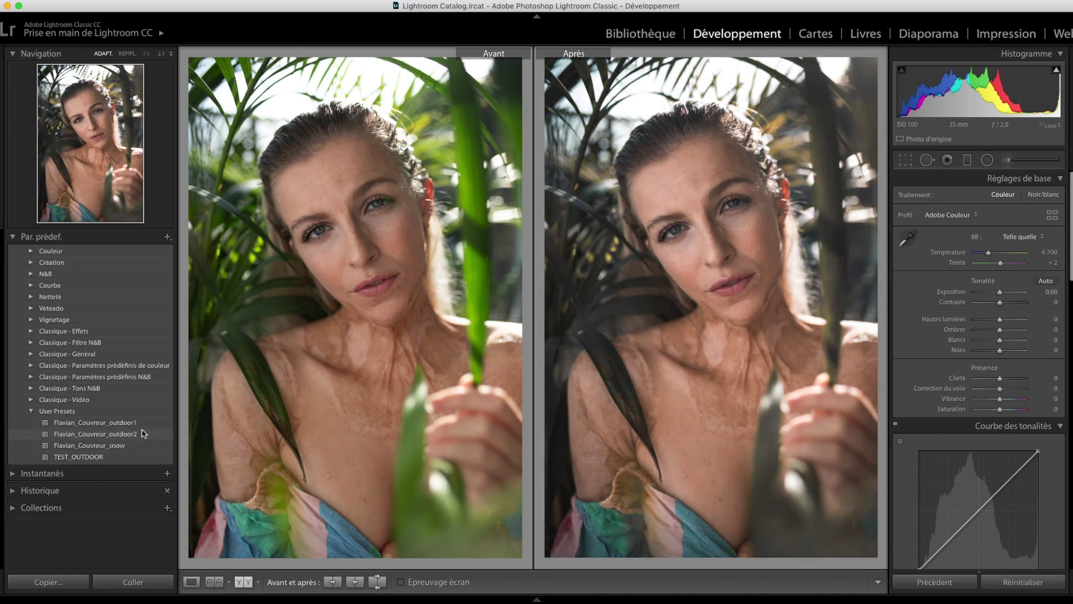
{"action": "key", "text": "y"}
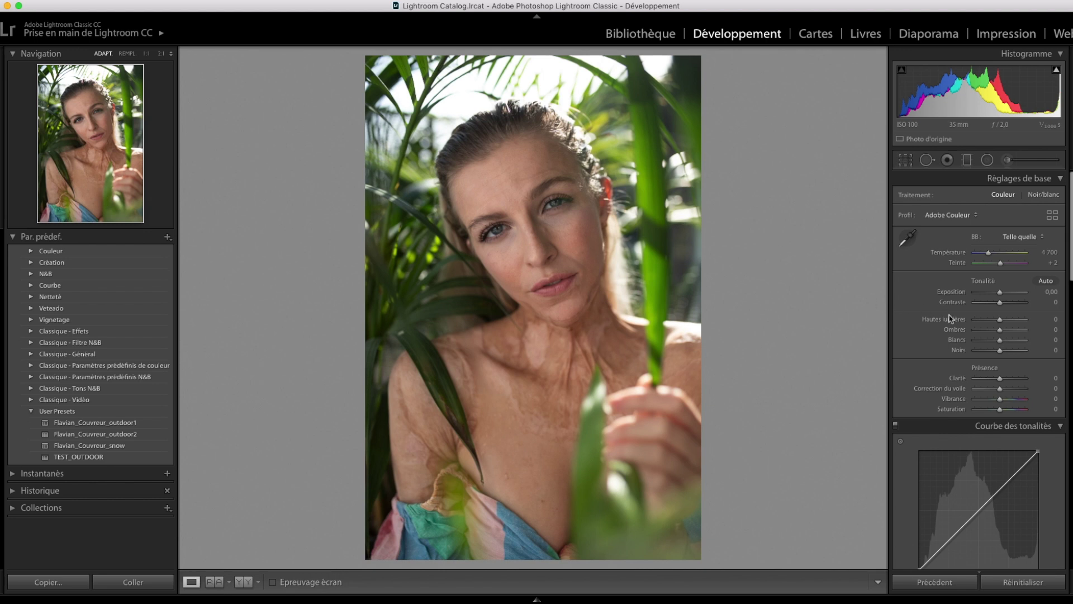
Step: Add midtone, shadow and highlight points to the RGB tone curve and shape it into a gentle S with adjusted blacks
{"action": "scroll", "coordinate": [950, 318], "scroll_direction": "down", "scroll_amount": 2}
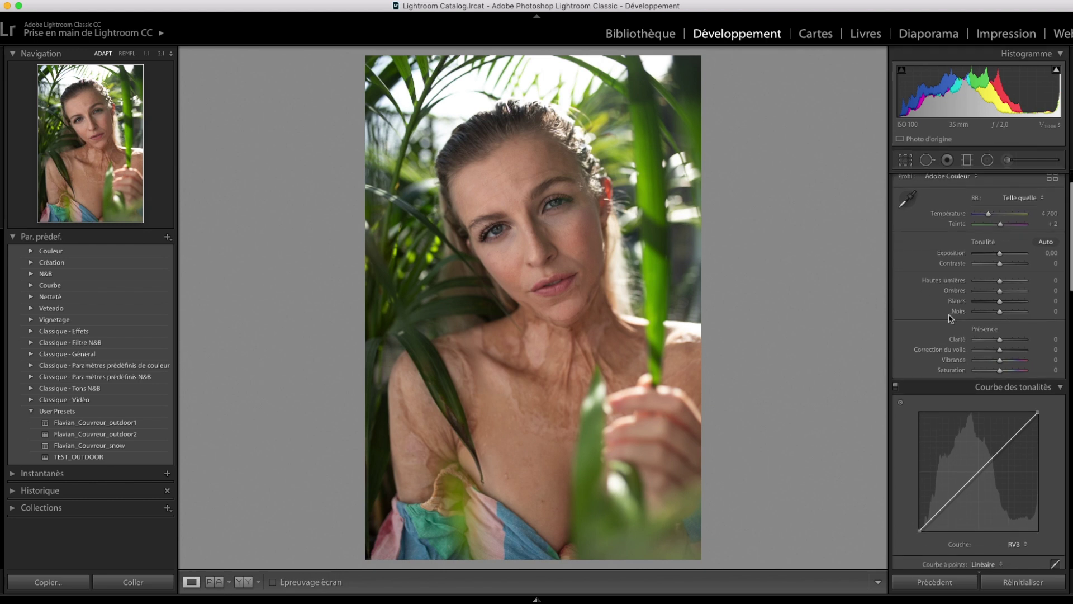
{"action": "scroll", "coordinate": [951, 317], "scroll_direction": "down", "scroll_amount": 5}
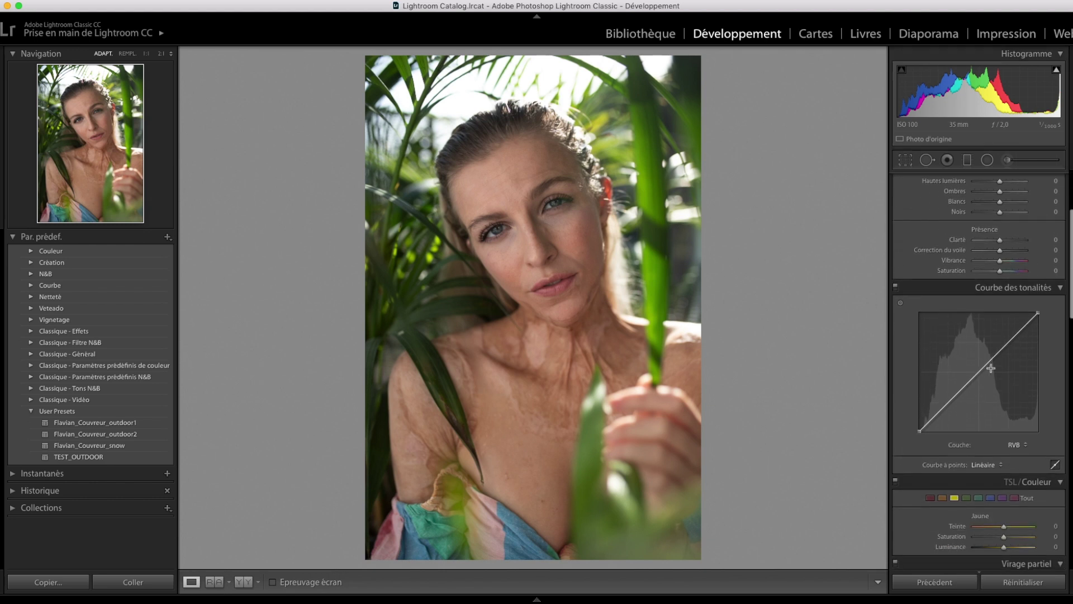
{"action": "left_click", "coordinate": [979, 371]}
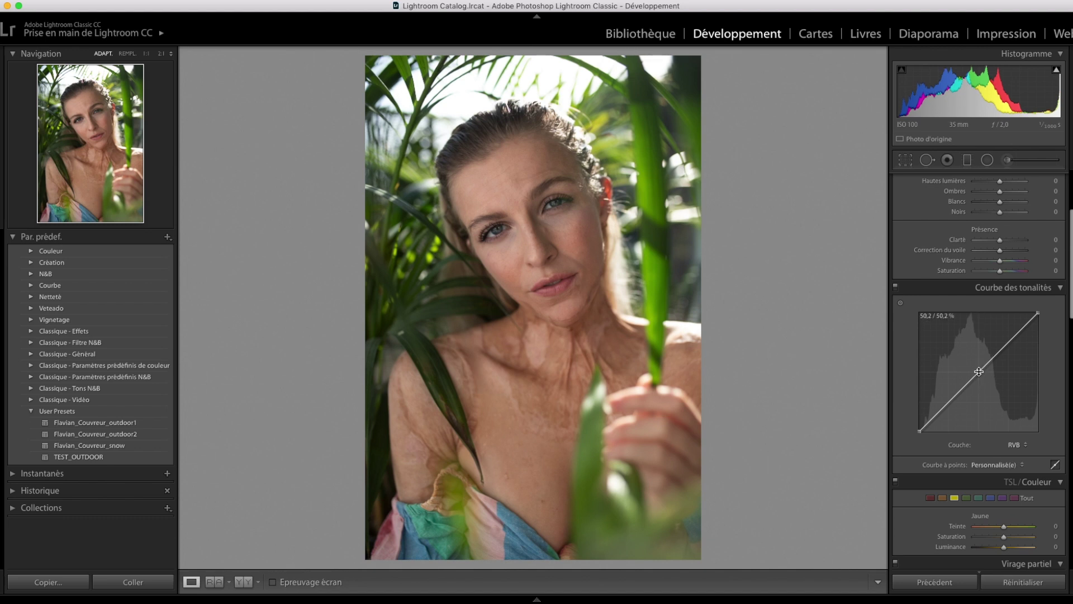
{"action": "left_click", "coordinate": [950, 402]}
{"action": "left_click", "coordinate": [1009, 342]}
{"action": "mouse_move", "coordinate": [921, 429]}
{"action": "left_mouse_down"}
{"action": "mouse_move", "coordinate": [912, 424]}
{"action": "mouse_move", "coordinate": [948, 400]}
{"action": "mouse_move", "coordinate": [907, 428]}
{"action": "left_mouse_up"}
{"action": "left_click_drag", "start_coordinate": [1009, 338], "coordinate": [1009, 341]}
Step: Set the basic tone values to highlights -79, shadows -22, whites +59 and blacks -23
{"action": "scroll", "coordinate": [1005, 318], "scroll_direction": "up", "scroll_amount": 4}
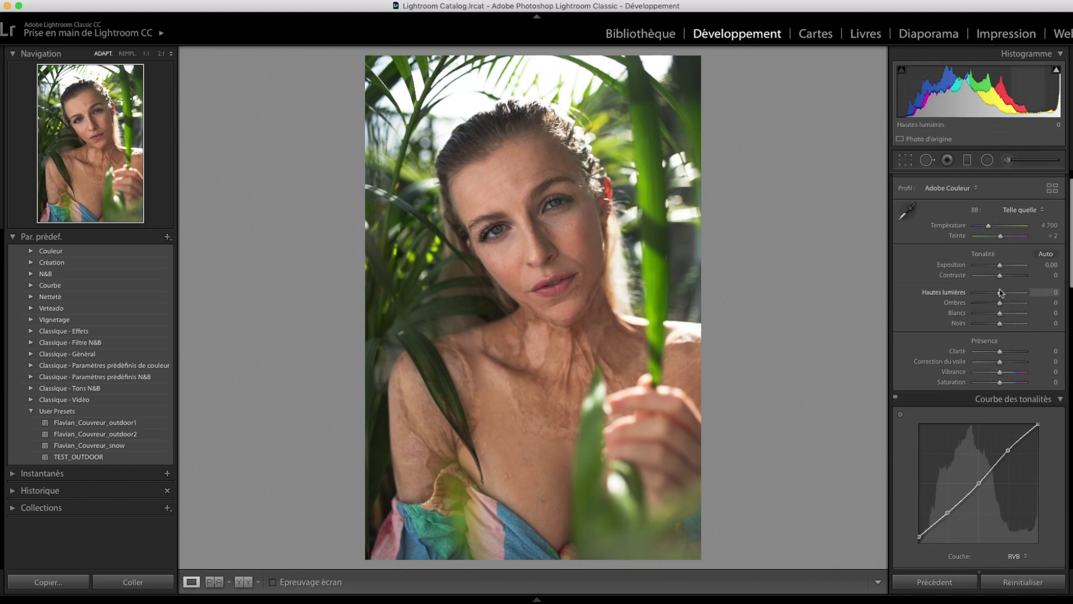
{"action": "left_click_drag", "start_coordinate": [1000, 297], "coordinate": [970, 296]}
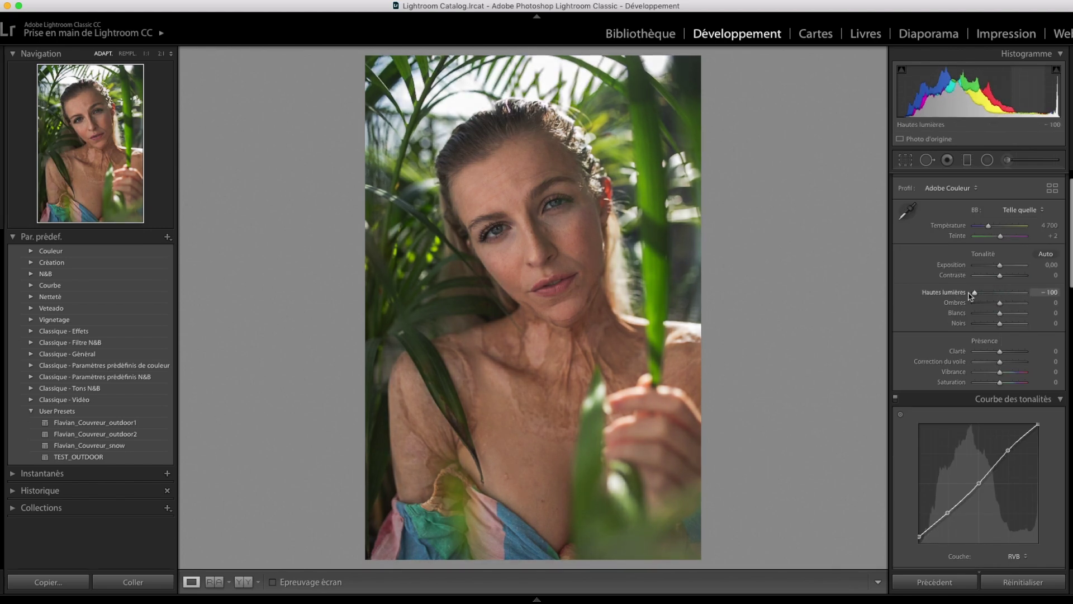
{"action": "left_click_drag", "start_coordinate": [967, 296], "coordinate": [988, 306]}
{"action": "key", "text": "super+z"}
{"action": "key", "text": "super+z"}
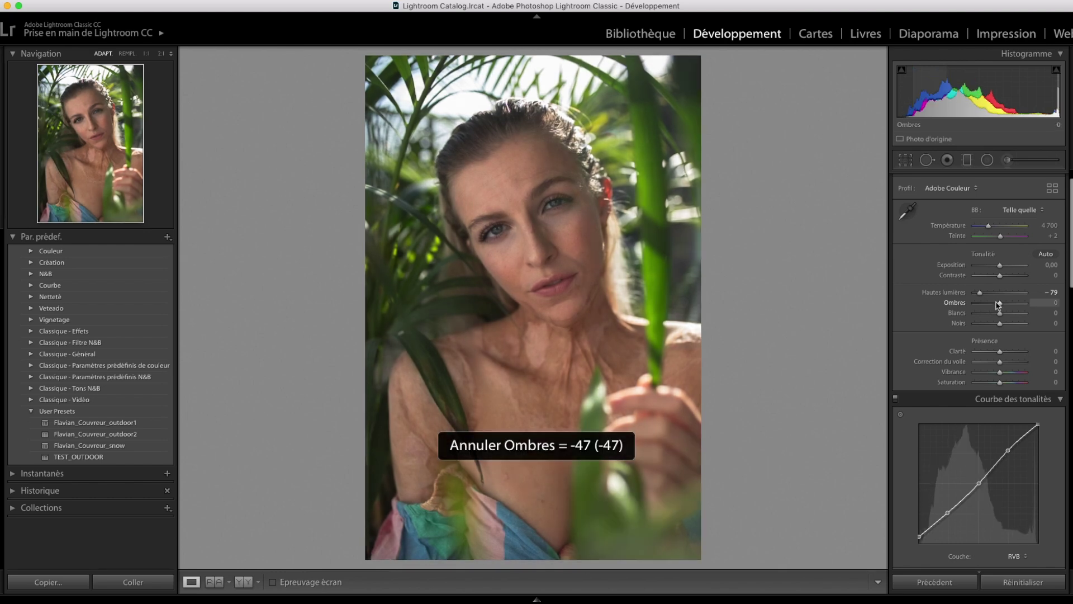
{"action": "left_click_drag", "start_coordinate": [998, 305], "coordinate": [996, 306]}
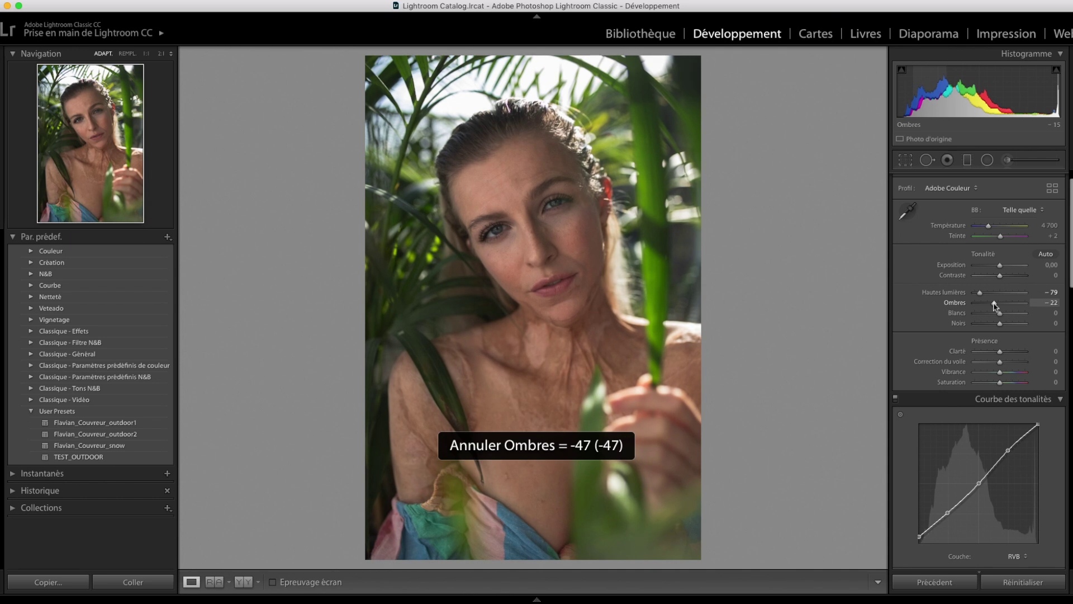
{"action": "mouse_move", "coordinate": [1001, 317]}
{"action": "left_mouse_down"}
{"action": "mouse_move", "coordinate": [1016, 314]}
{"action": "mouse_move", "coordinate": [991, 324]}
{"action": "left_mouse_up"}
{"action": "key", "text": "super+z"}
Step: Try a red hue shift of +37, undo it, and raise the red luminance to +25
{"action": "scroll", "coordinate": [998, 320], "scroll_direction": "down", "scroll_amount": 3}
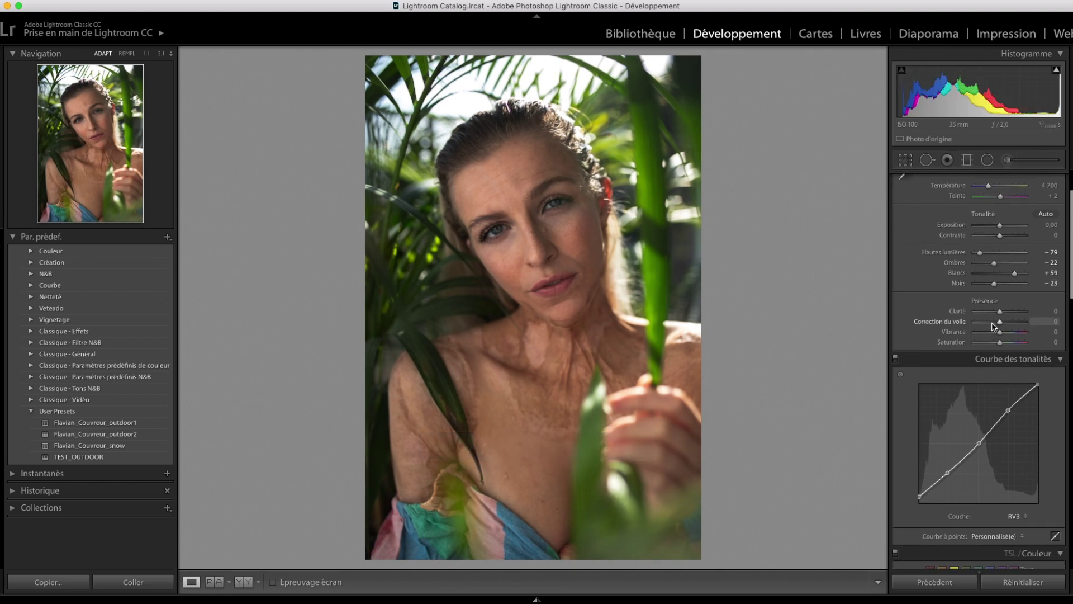
{"action": "scroll", "coordinate": [1001, 317], "scroll_direction": "down", "scroll_amount": 3}
{"action": "scroll", "coordinate": [1000, 318], "scroll_direction": "down", "scroll_amount": 10}
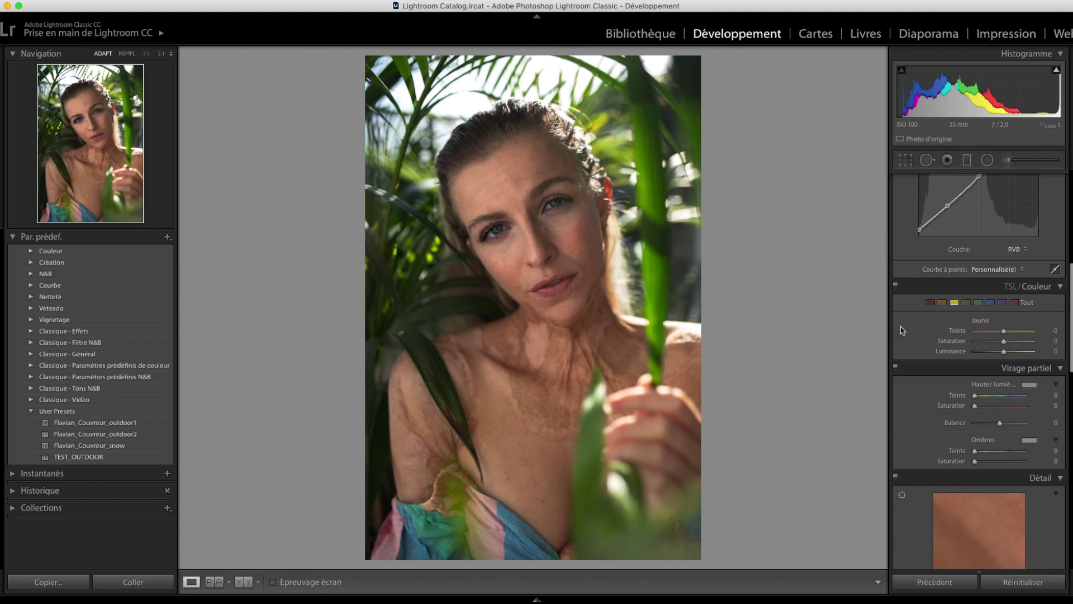
{"action": "left_click", "coordinate": [931, 302]}
{"action": "left_click_drag", "start_coordinate": [1001, 336], "coordinate": [1017, 333]}
{"action": "key", "text": "super+z"}
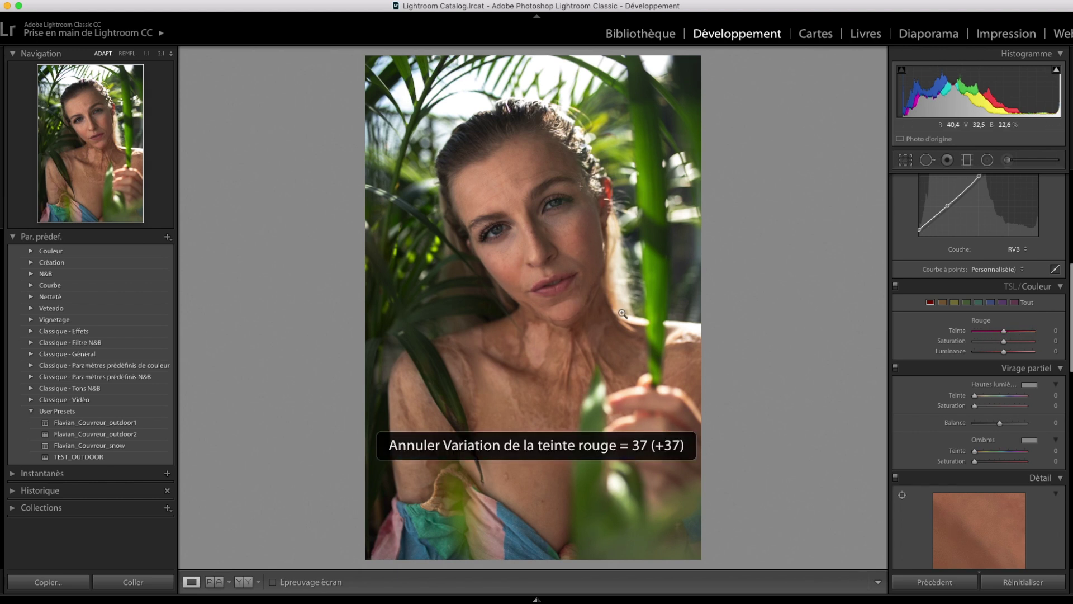
{"action": "left_click_drag", "start_coordinate": [1005, 352], "coordinate": [1012, 352]}
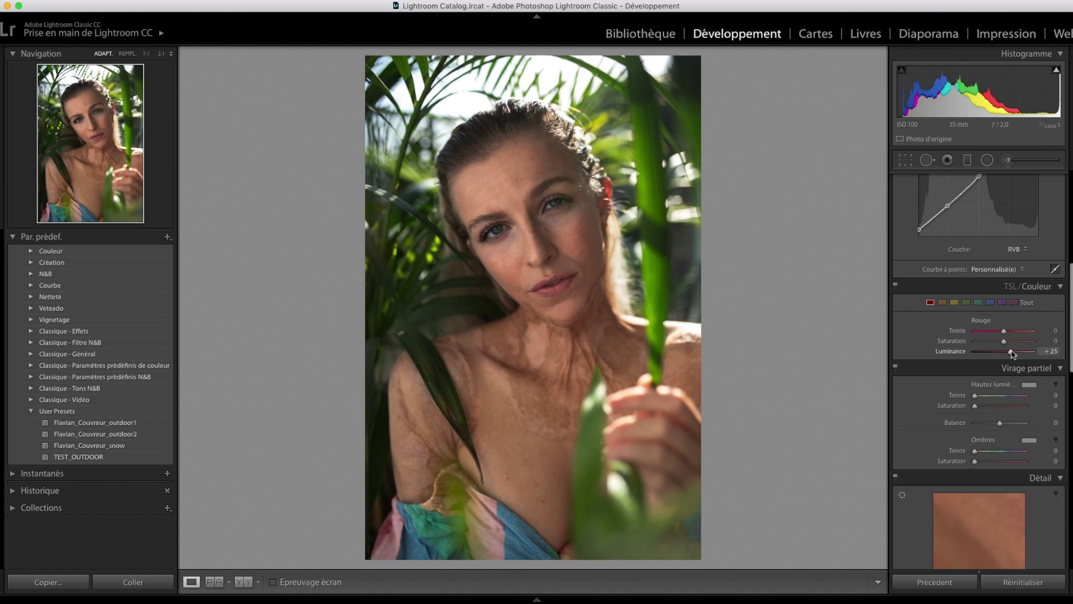
Step: Try raising the orange luminance to +39 and shifting the orange hue, and undo the orange changes
{"action": "left_click", "coordinate": [943, 301]}
{"action": "mouse_move", "coordinate": [1005, 353]}
{"action": "left_mouse_down"}
{"action": "mouse_move", "coordinate": [1023, 353]}
{"action": "mouse_move", "coordinate": [999, 356]}
{"action": "mouse_move", "coordinate": [992, 335]}
{"action": "mouse_move", "coordinate": [1016, 354]}
{"action": "left_mouse_up"}
{"action": "key", "text": "super+z"}
{"action": "key", "text": "super+z"}
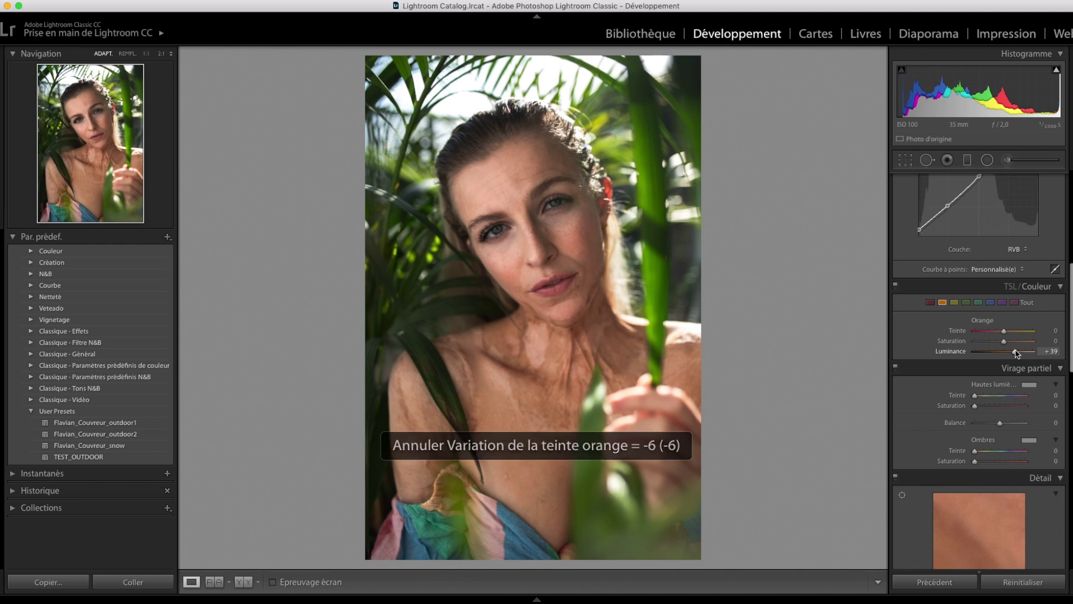
{"action": "key", "text": "super+z"}
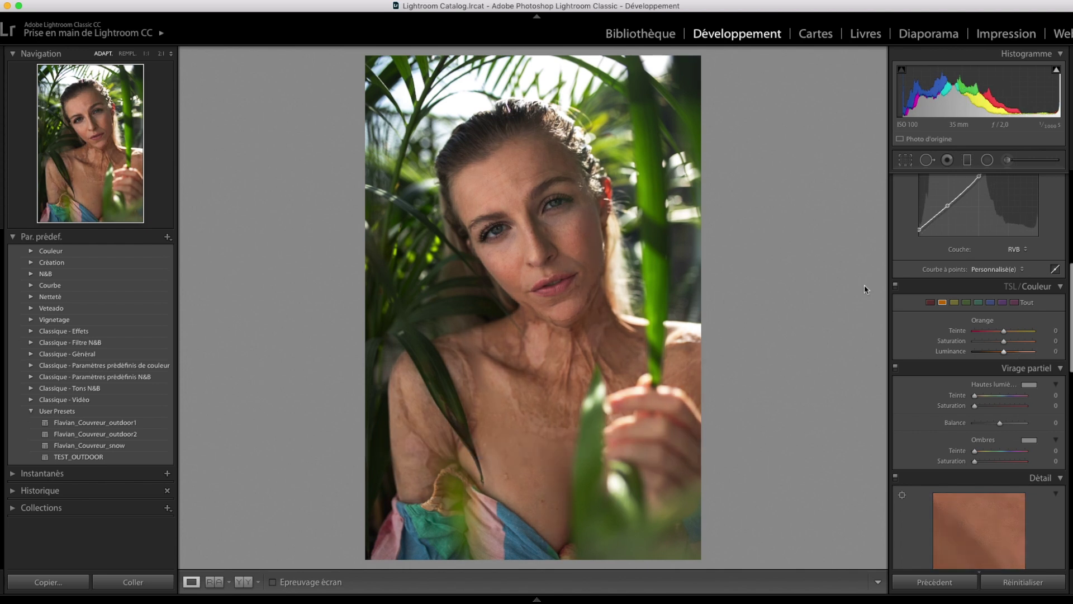
Step: Adjust the yellow hue and saturation, and set green to hue -84, saturation -71 and luminance -20
{"action": "left_click", "coordinate": [955, 302]}
{"action": "mouse_move", "coordinate": [1004, 334]}
{"action": "left_mouse_down"}
{"action": "mouse_move", "coordinate": [977, 334]}
{"action": "mouse_move", "coordinate": [1000, 353]}
{"action": "mouse_move", "coordinate": [990, 352]}
{"action": "mouse_move", "coordinate": [1023, 352]}
{"action": "mouse_move", "coordinate": [992, 342]}
{"action": "left_mouse_up"}
{"action": "left_click", "coordinate": [967, 302]}
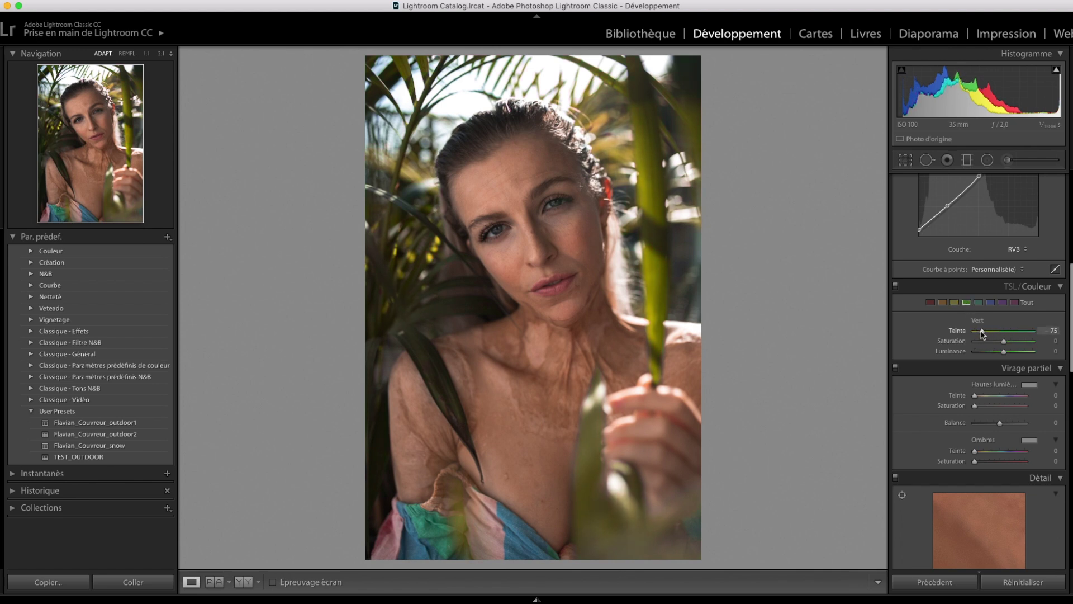
{"action": "mouse_move", "coordinate": [1003, 343]}
{"action": "left_mouse_down"}
{"action": "mouse_move", "coordinate": [987, 342]}
{"action": "mouse_move", "coordinate": [1001, 353]}
{"action": "mouse_move", "coordinate": [1003, 330]}
{"action": "left_mouse_up"}
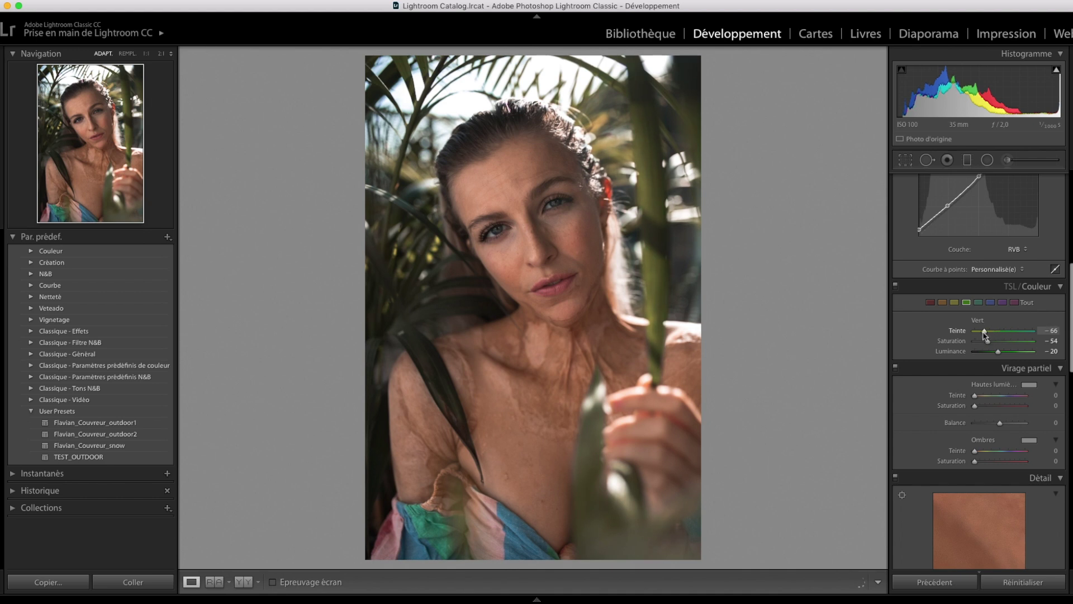
{"action": "mouse_move", "coordinate": [989, 342]}
{"action": "left_mouse_down"}
{"action": "mouse_move", "coordinate": [997, 334]}
{"action": "mouse_move", "coordinate": [981, 335]}
{"action": "left_mouse_up"}
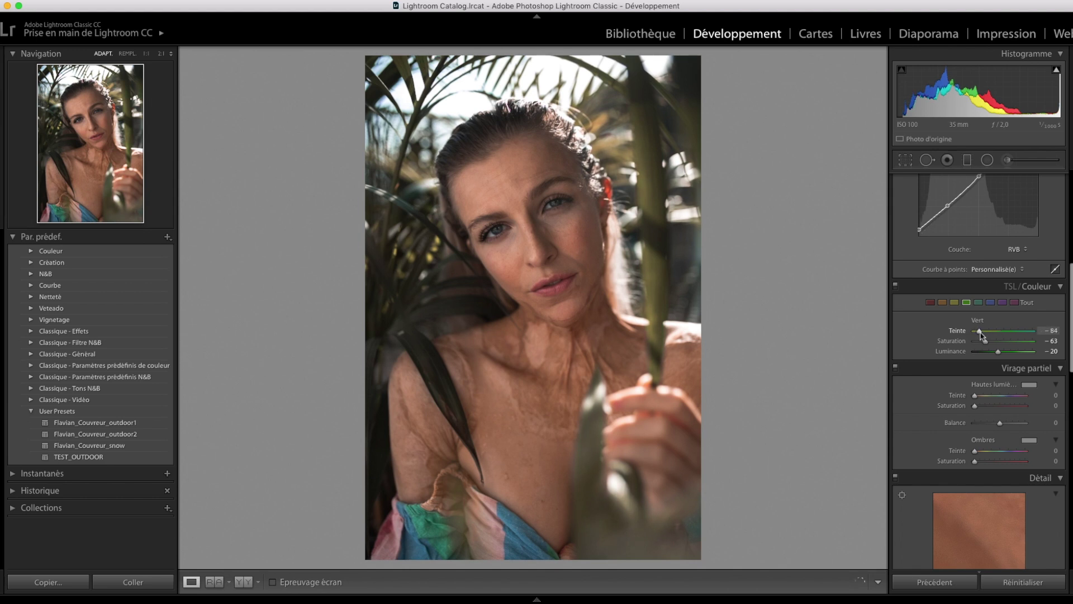
{"action": "left_click_drag", "start_coordinate": [986, 341], "coordinate": [984, 344]}
Step: Test the yellow hue and a green saturation of -100, undo both tests, and set the green hue to -66
{"action": "left_click", "coordinate": [955, 302]}
{"action": "left_click_drag", "start_coordinate": [975, 330], "coordinate": [1027, 334]}
{"action": "key", "text": "super+z"}
{"action": "left_click", "coordinate": [967, 303]}
{"action": "key", "text": "super+z"}
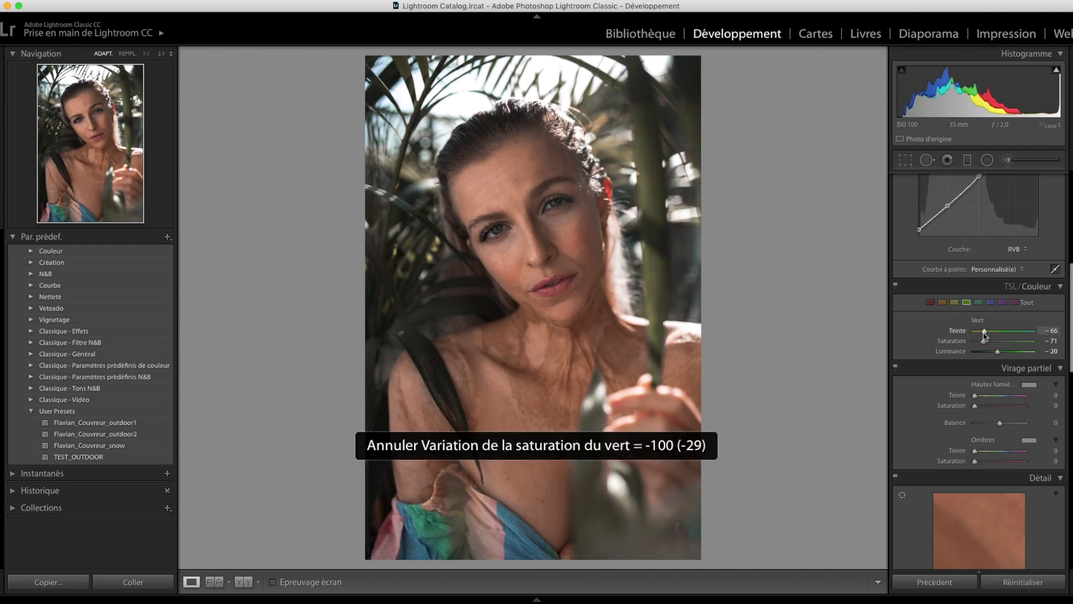
Step: Adjust the hue and saturation of the aqua and blue tones, and lower the blue luminance to -35
{"action": "left_click", "coordinate": [978, 303]}
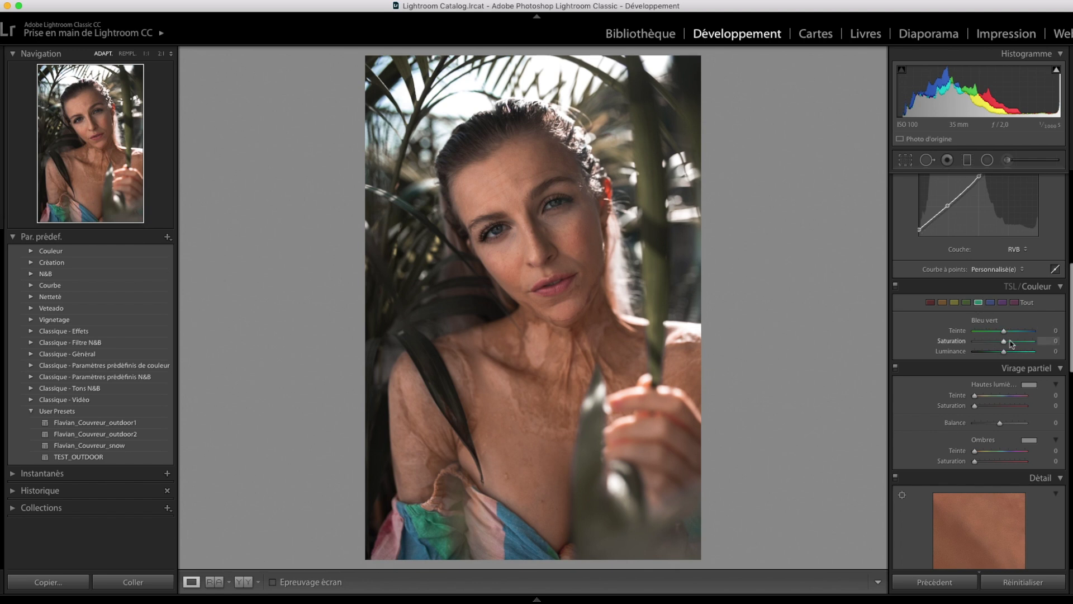
{"action": "left_click_drag", "start_coordinate": [1016, 334], "coordinate": [991, 346]}
{"action": "left_click", "coordinate": [990, 304]}
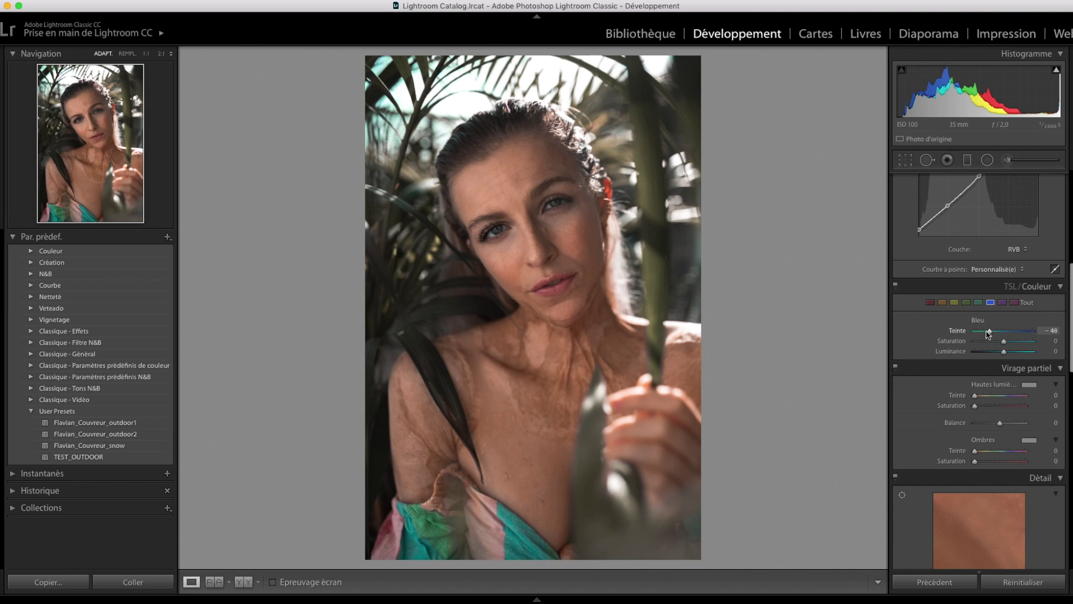
{"action": "mouse_move", "coordinate": [1004, 352]}
{"action": "left_mouse_down"}
{"action": "mouse_move", "coordinate": [966, 352]}
{"action": "mouse_move", "coordinate": [994, 352]}
{"action": "left_mouse_up"}
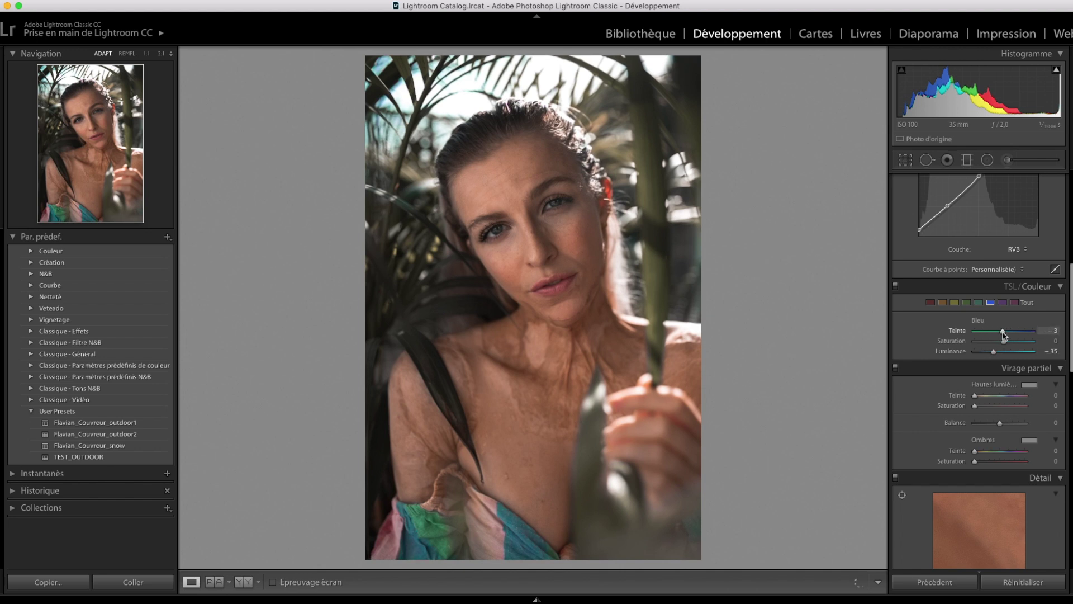
{"action": "left_click_drag", "start_coordinate": [994, 332], "coordinate": [992, 342]}
Step: Try a purple hue of -100 and a magenta hue of +100, undoing each one
{"action": "left_click", "coordinate": [1002, 302]}
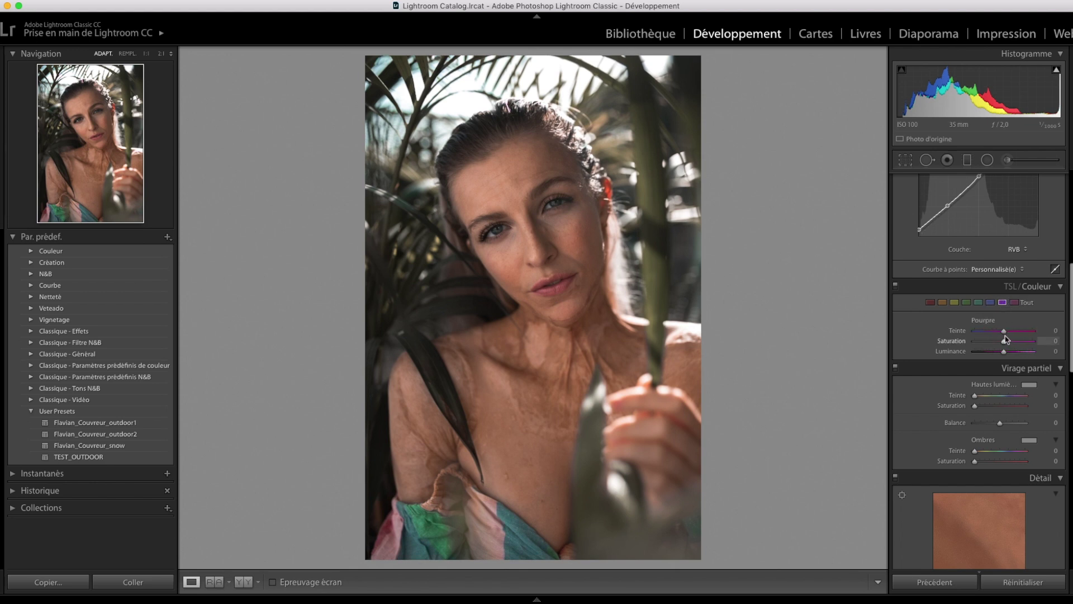
{"action": "left_click_drag", "start_coordinate": [1004, 331], "coordinate": [975, 331]}
{"action": "key", "text": "super+z"}
{"action": "left_click", "coordinate": [1014, 302]}
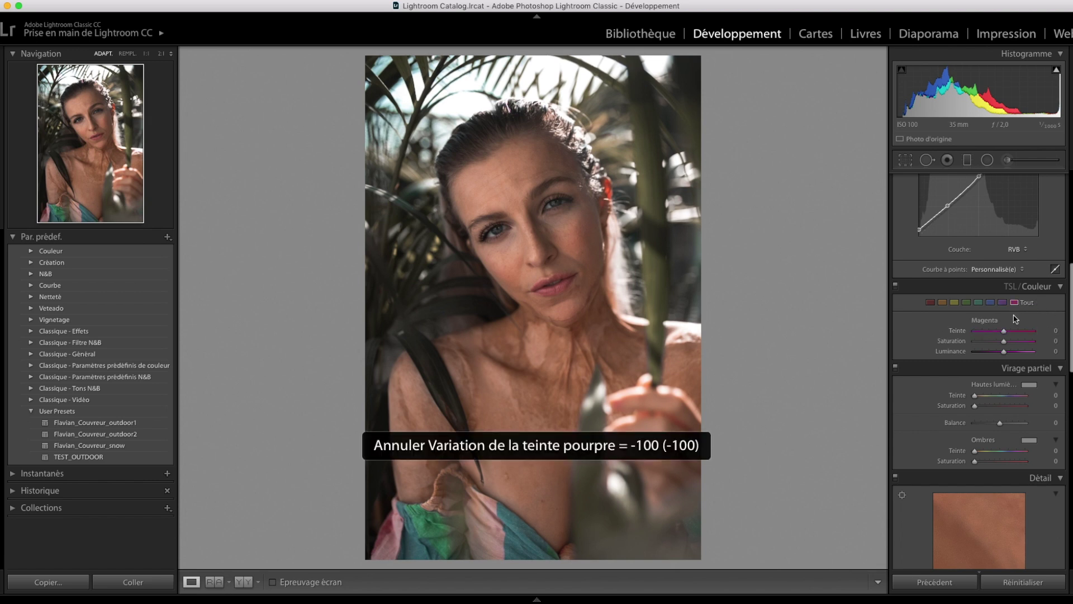
{"action": "left_click_drag", "start_coordinate": [1004, 331], "coordinate": [1033, 331]}
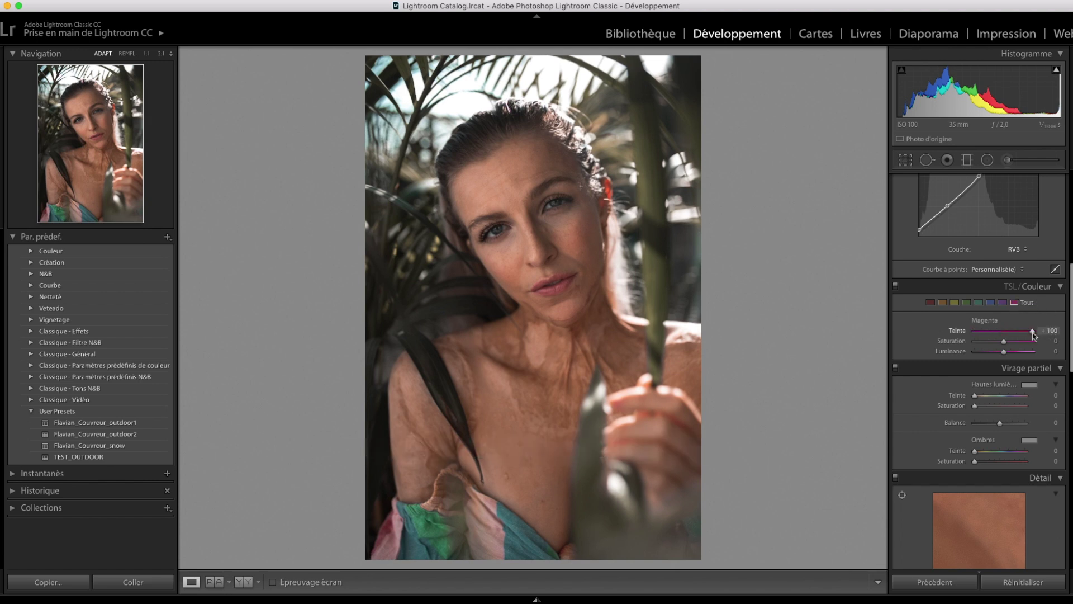
{"action": "key", "text": "super+z"}
Step: Check the colour edits against the original in the side-by-side view and return to the single photo
{"action": "scroll", "coordinate": [1002, 350], "scroll_direction": "up", "scroll_amount": 2}
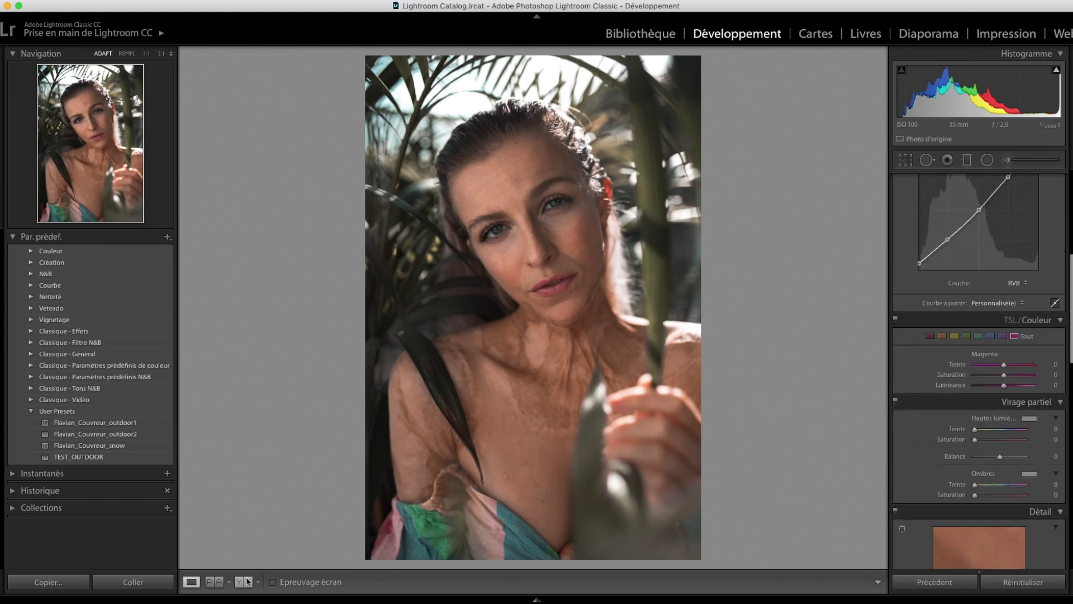
{"action": "left_click", "coordinate": [246, 582]}
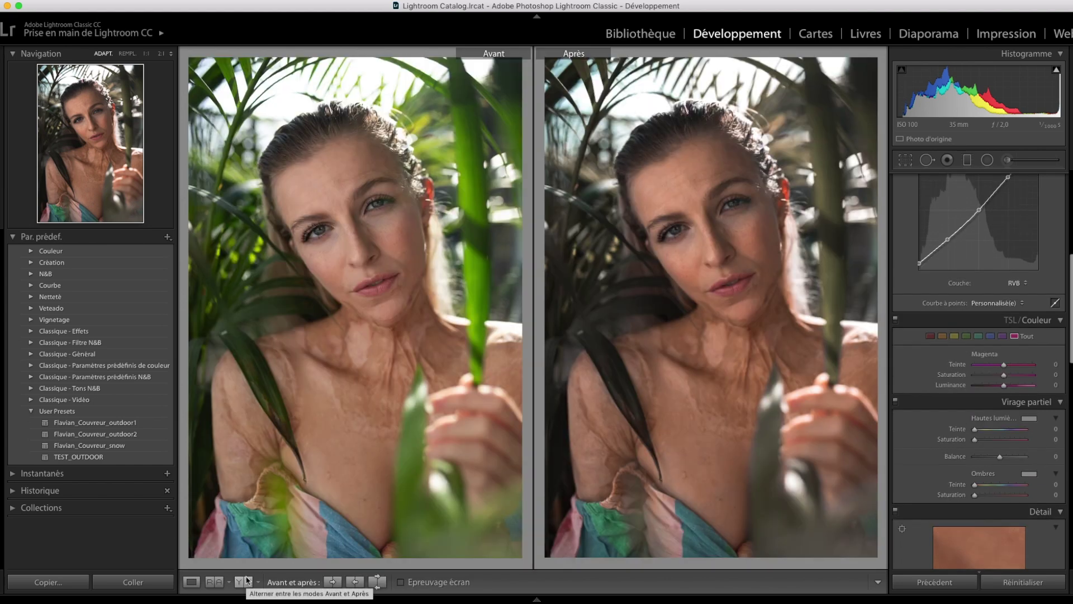
{"action": "left_click", "coordinate": [191, 583]}
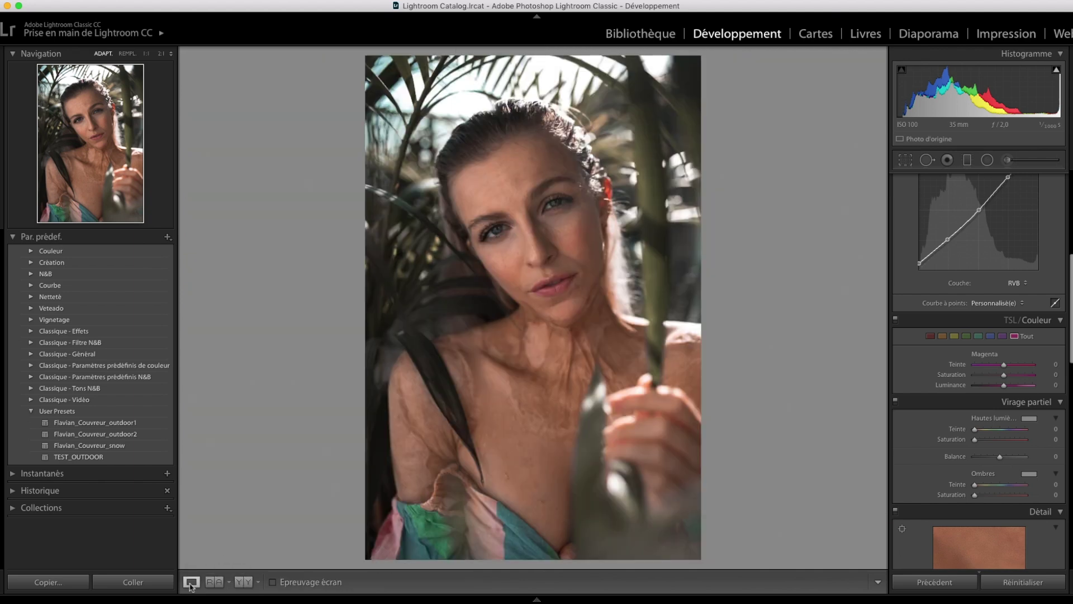
Step: Paint over the woman's face, shoulders and chest with the Adjustment Brush using the Exposition effect at 0,61, reducing the brush size to 7
{"action": "left_click", "coordinate": [1008, 162]}
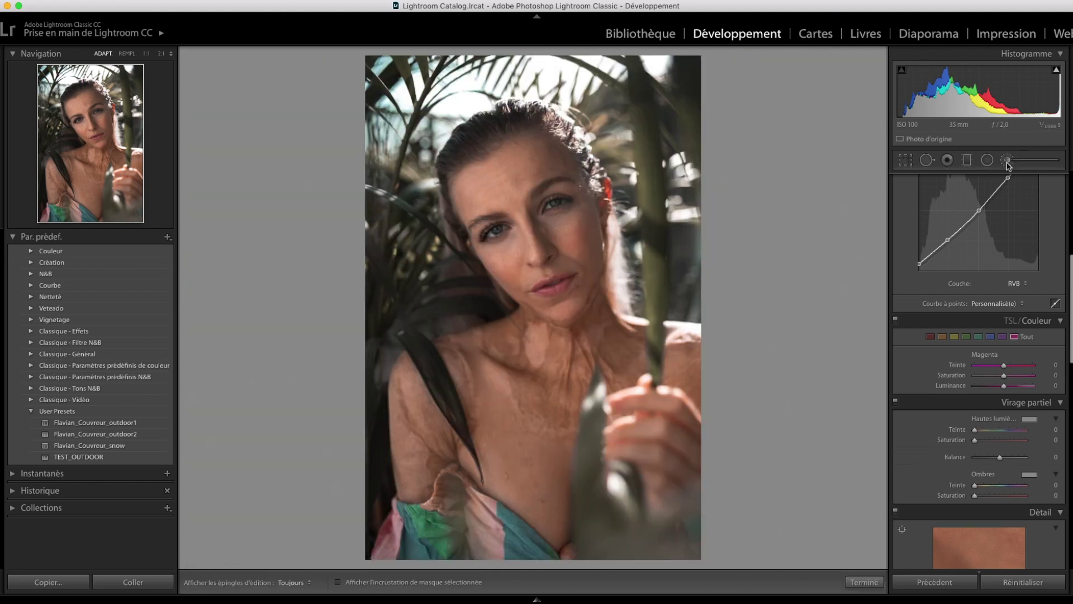
{"action": "scroll", "coordinate": [520, 227], "scroll_direction": "up", "scroll_amount": 4}
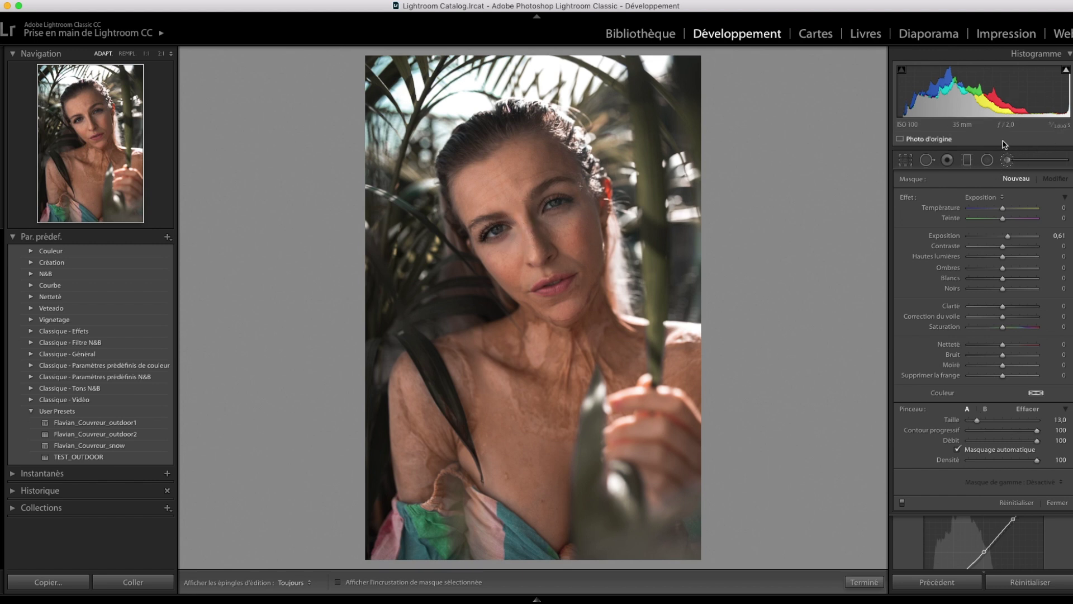
{"action": "left_click", "coordinate": [985, 197]}
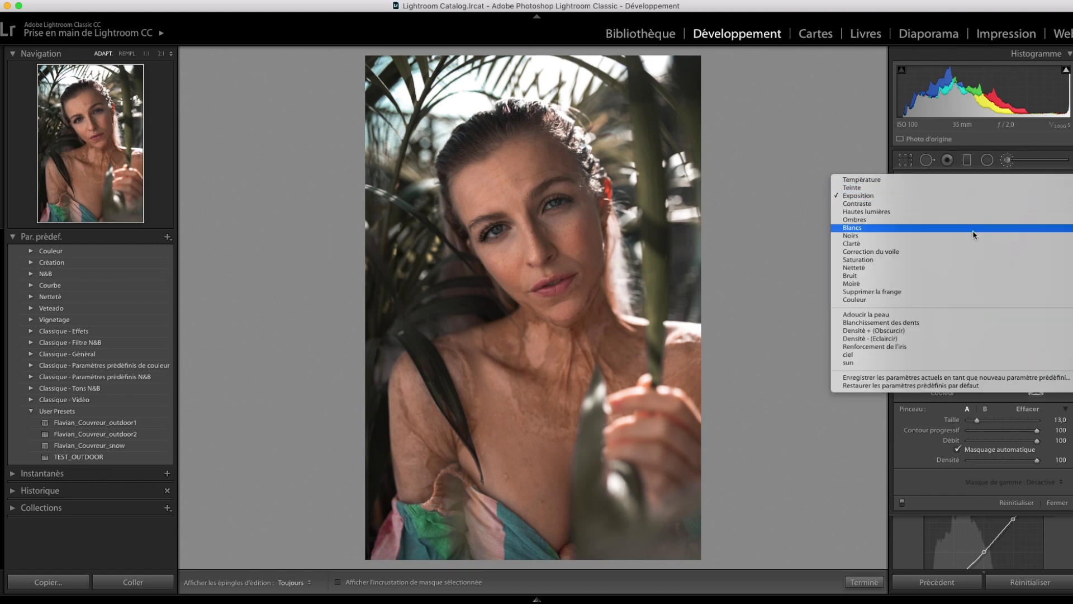
{"action": "left_click", "coordinate": [949, 196]}
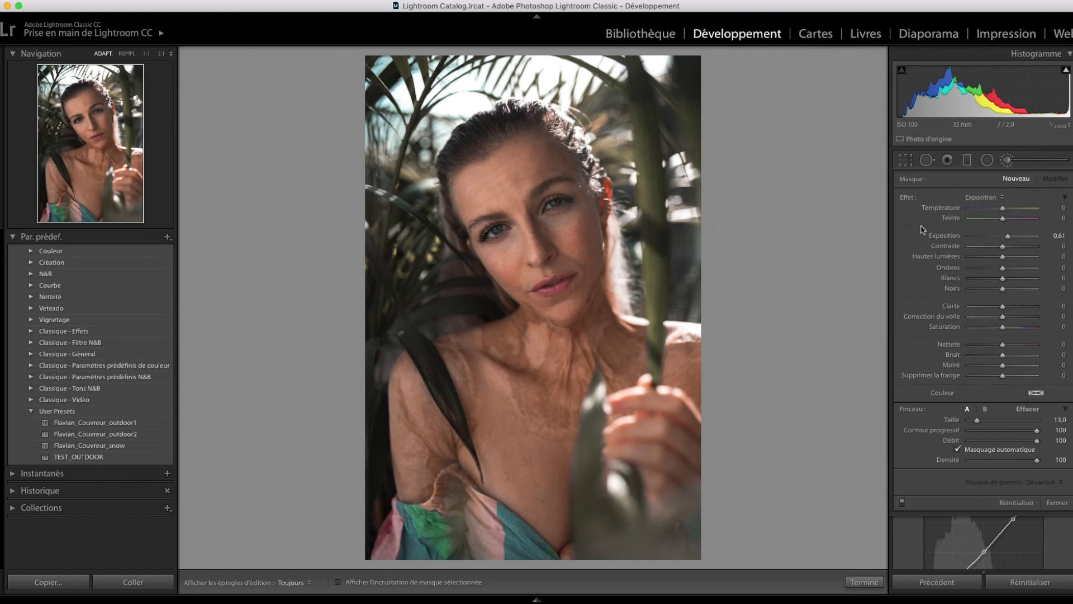
{"action": "scroll", "coordinate": [530, 188], "scroll_direction": "down", "scroll_amount": 2}
{"action": "key", "text": "h"}
{"action": "mouse_move", "coordinate": [543, 177]}
{"action": "left_mouse_down"}
{"action": "mouse_move", "coordinate": [533, 162]}
{"action": "mouse_move", "coordinate": [503, 163]}
{"action": "mouse_move", "coordinate": [534, 147]}
{"action": "mouse_move", "coordinate": [487, 146]}
{"action": "mouse_move", "coordinate": [489, 215]}
{"action": "mouse_move", "coordinate": [533, 277]}
{"action": "mouse_move", "coordinate": [540, 215]}
{"action": "mouse_move", "coordinate": [565, 204]}
{"action": "mouse_move", "coordinate": [559, 319]}
{"action": "mouse_move", "coordinate": [622, 359]}
{"action": "mouse_move", "coordinate": [676, 364]}
{"action": "mouse_move", "coordinate": [487, 520]}
{"action": "mouse_move", "coordinate": [475, 480]}
{"action": "left_mouse_up"}
{"action": "scroll", "coordinate": [475, 481], "scroll_direction": "down", "scroll_amount": 4}
{"action": "left_click_drag", "start_coordinate": [447, 346], "coordinate": [407, 369]}
{"action": "key", "text": "h"}
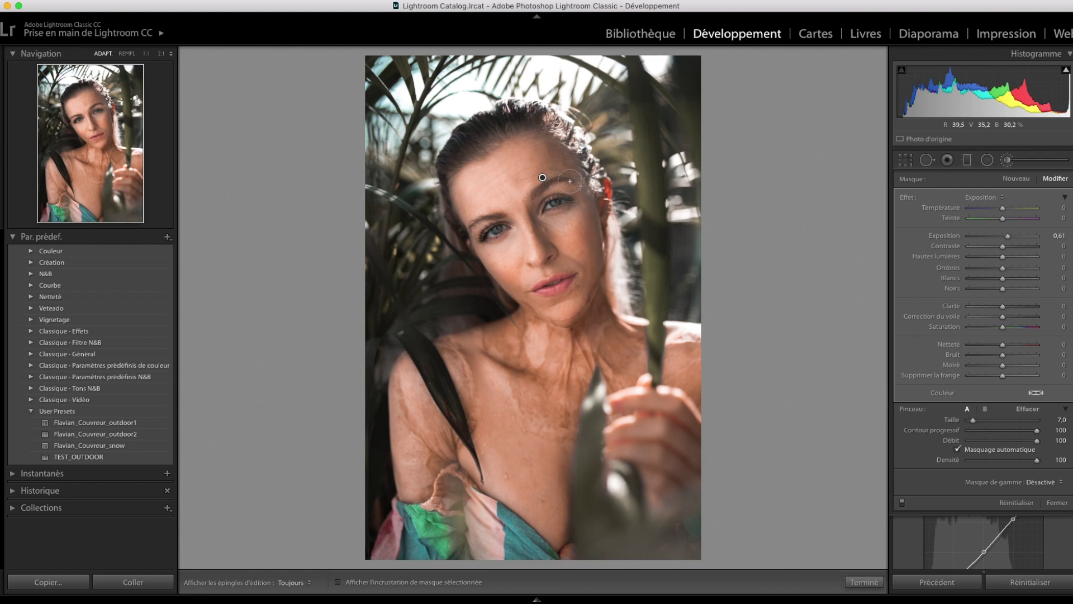
Step: Check the brush mask's coverage and set its exposure to 0,38 and its highlights to -46
{"action": "key", "text": "o"}
{"action": "mouse_move", "coordinate": [542, 178]}
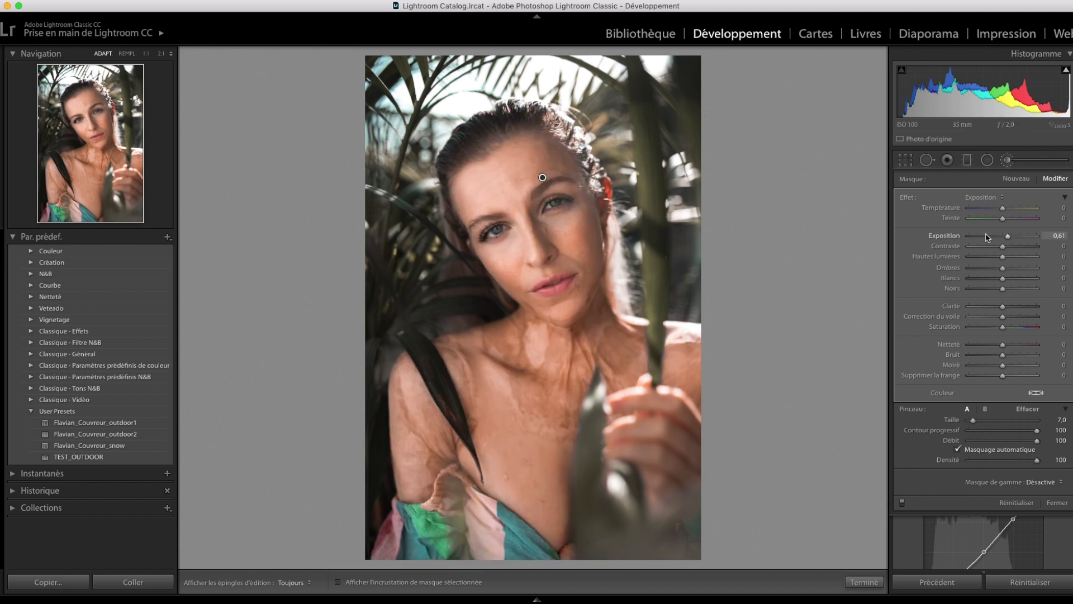
{"action": "left_click_drag", "start_coordinate": [1007, 239], "coordinate": [1007, 238]}
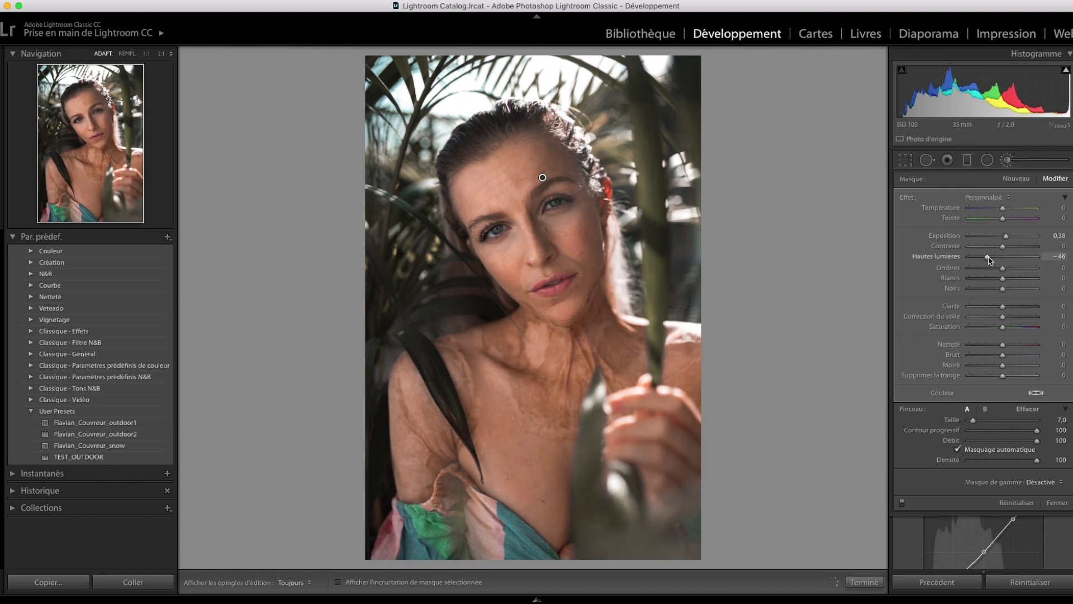
Step: Set the skin brush adjustment to exposure 0,43, highlights -39 and shadows 17, and close the Adjustment Brush
{"action": "left_click_drag", "start_coordinate": [1010, 268], "coordinate": [1012, 268]}
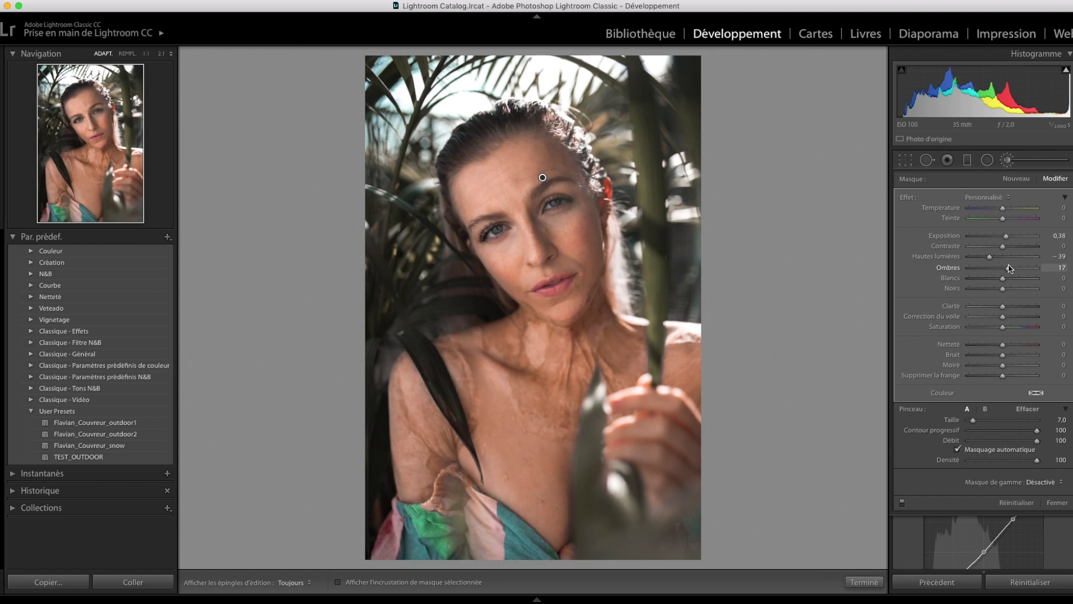
{"action": "left_click_drag", "start_coordinate": [1006, 237], "coordinate": [1007, 237]}
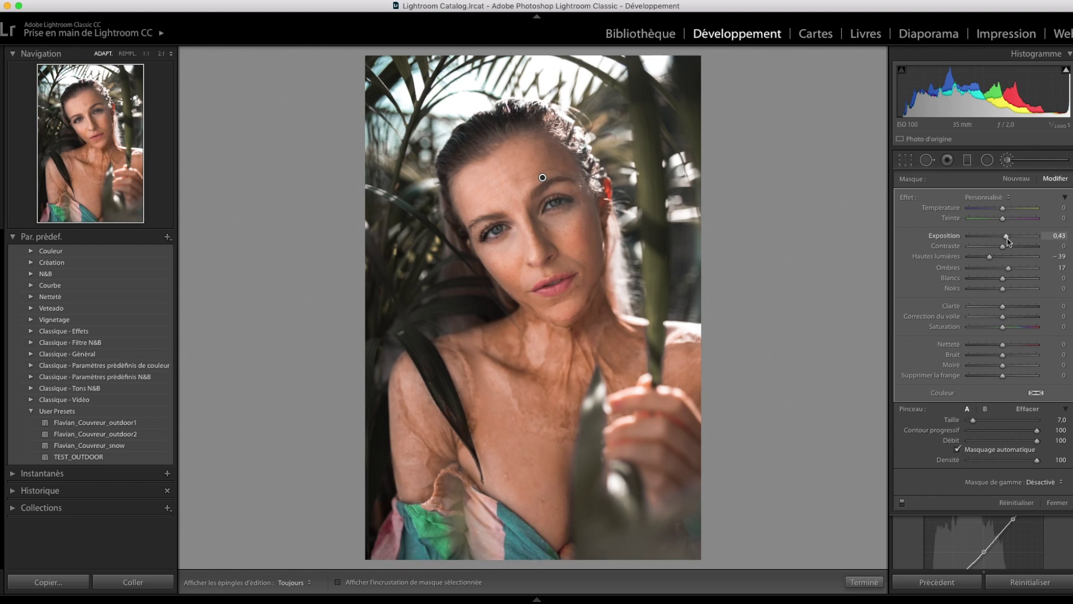
{"action": "key", "text": "k"}
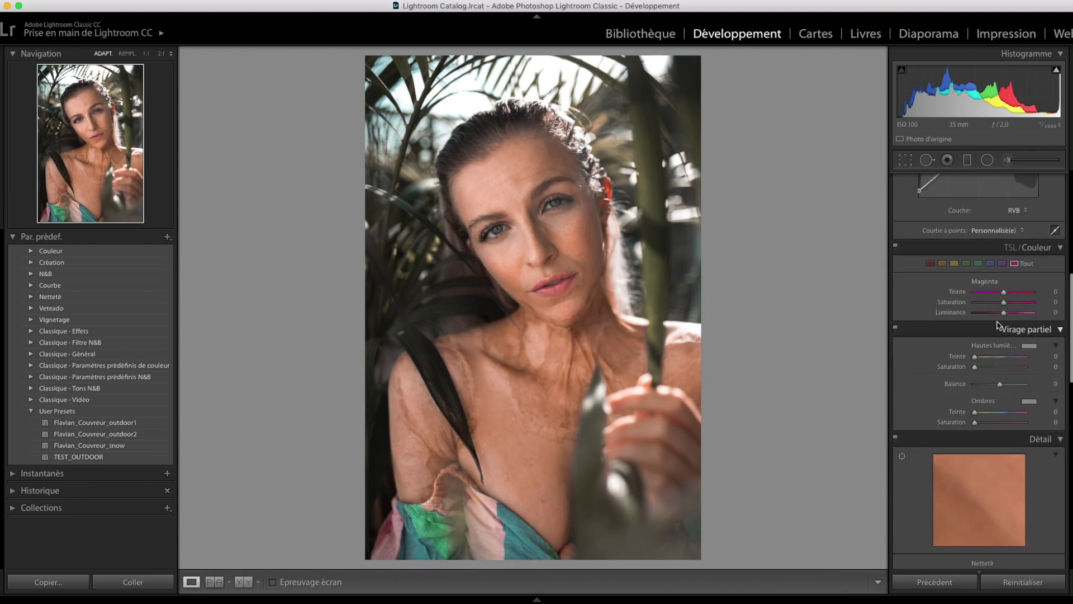
Step: Try different magenta and yellow colour adjustments, undoing the changes
{"action": "mouse_move", "coordinate": [1004, 292]}
{"action": "left_mouse_down"}
{"action": "mouse_move", "coordinate": [992, 296]}
{"action": "mouse_move", "coordinate": [1023, 293]}
{"action": "mouse_move", "coordinate": [1006, 294]}
{"action": "mouse_move", "coordinate": [1010, 312]}
{"action": "mouse_move", "coordinate": [1000, 302]}
{"action": "mouse_move", "coordinate": [1009, 295]}
{"action": "mouse_move", "coordinate": [988, 292]}
{"action": "mouse_move", "coordinate": [1065, 300]}
{"action": "mouse_move", "coordinate": [983, 303]}
{"action": "mouse_move", "coordinate": [1013, 303]}
{"action": "left_mouse_up"}
{"action": "key", "text": "super+z"}
{"action": "key", "text": "super+z"}
{"action": "key", "text": "super+z"}
{"action": "key", "text": "super+z"}
{"action": "key", "text": "super+z"}
{"action": "left_click", "coordinate": [954, 263]}
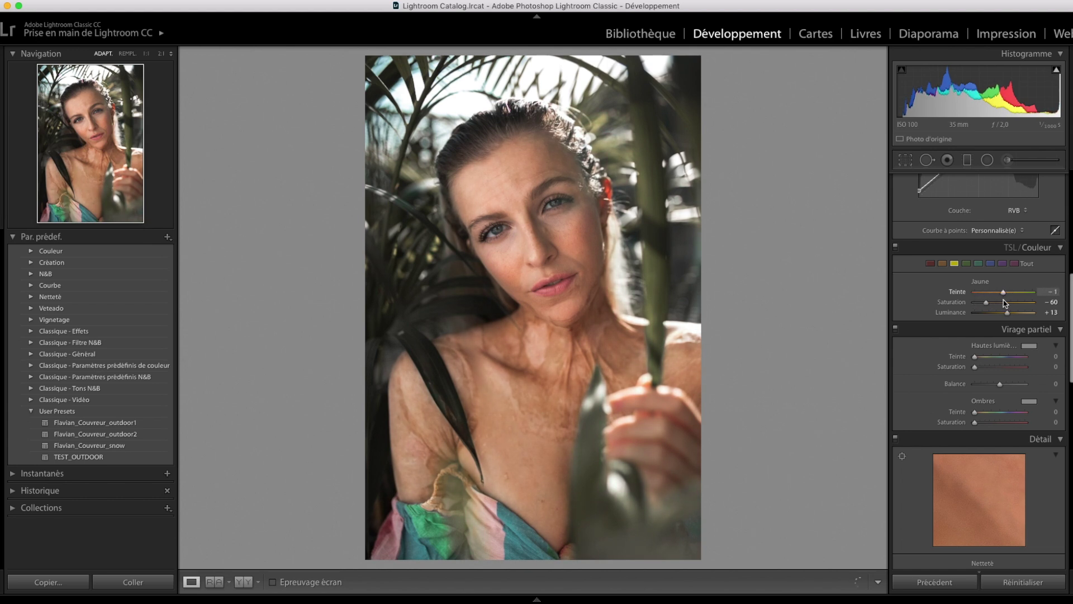
Step: Try a warmer white balance temperature of 4 988 and a cooler one of 4,2K, undoing each one
{"action": "scroll", "coordinate": [992, 280], "scroll_direction": "up", "scroll_amount": 10}
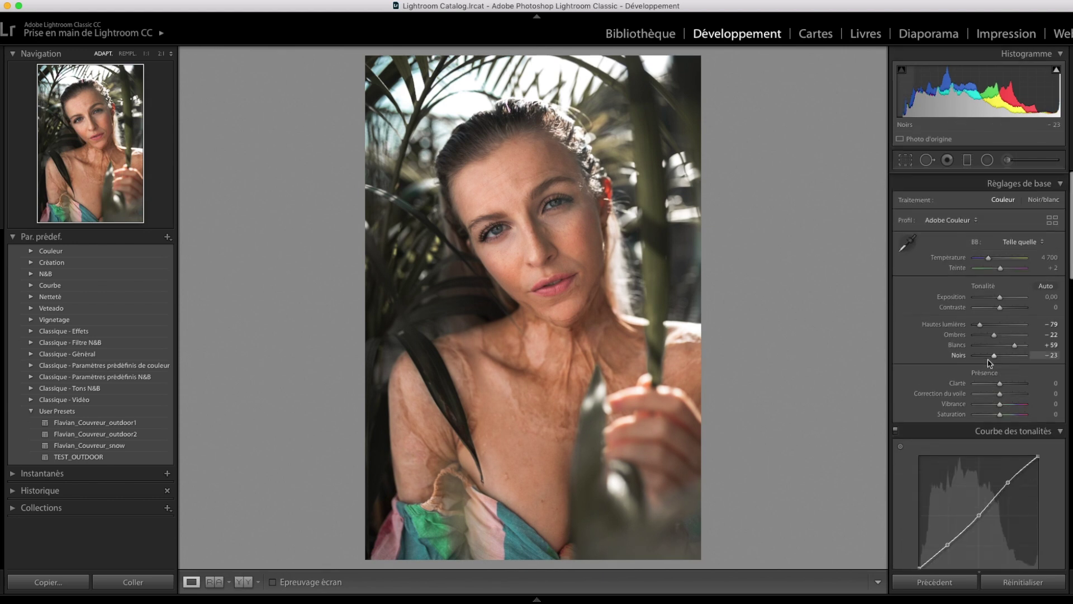
{"action": "left_click_drag", "start_coordinate": [989, 256], "coordinate": [990, 256]}
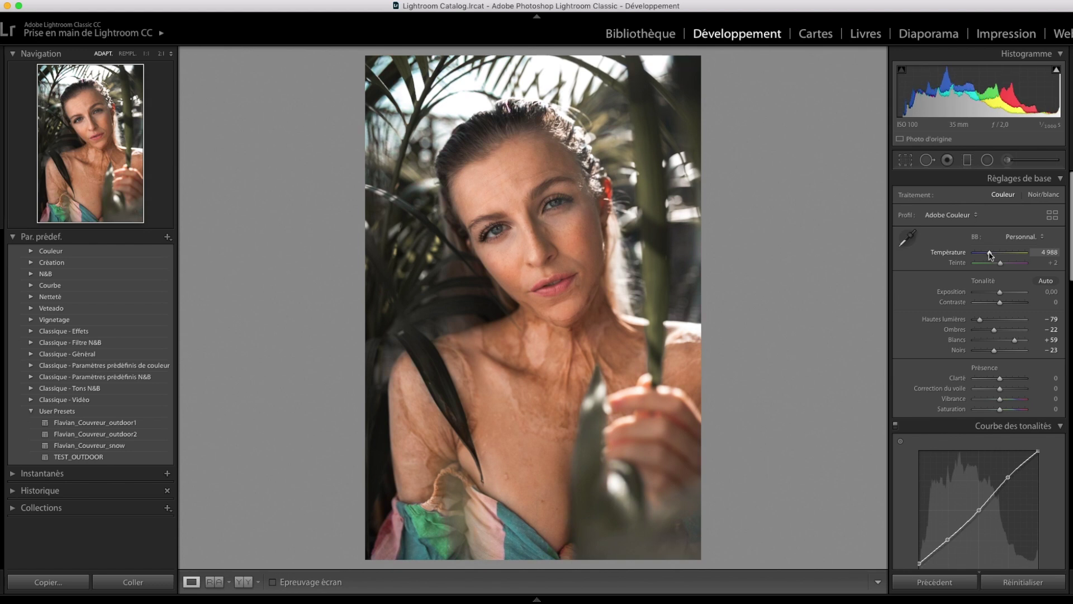
{"action": "key", "text": "super+z"}
{"action": "left_click_drag", "start_coordinate": [989, 255], "coordinate": [986, 256]}
{"action": "key", "text": "super+z"}
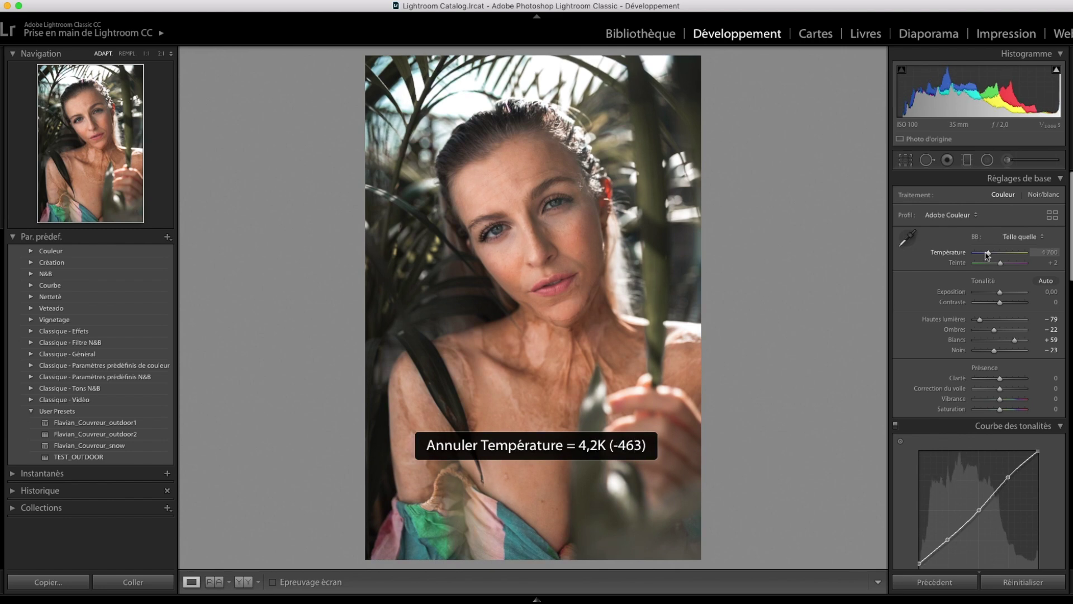
Step: Review the TSL colour settings, show only red, and set the split-toning shadows to hue 234 and saturation 12
{"action": "scroll", "coordinate": [987, 255], "scroll_direction": "down", "scroll_amount": 10}
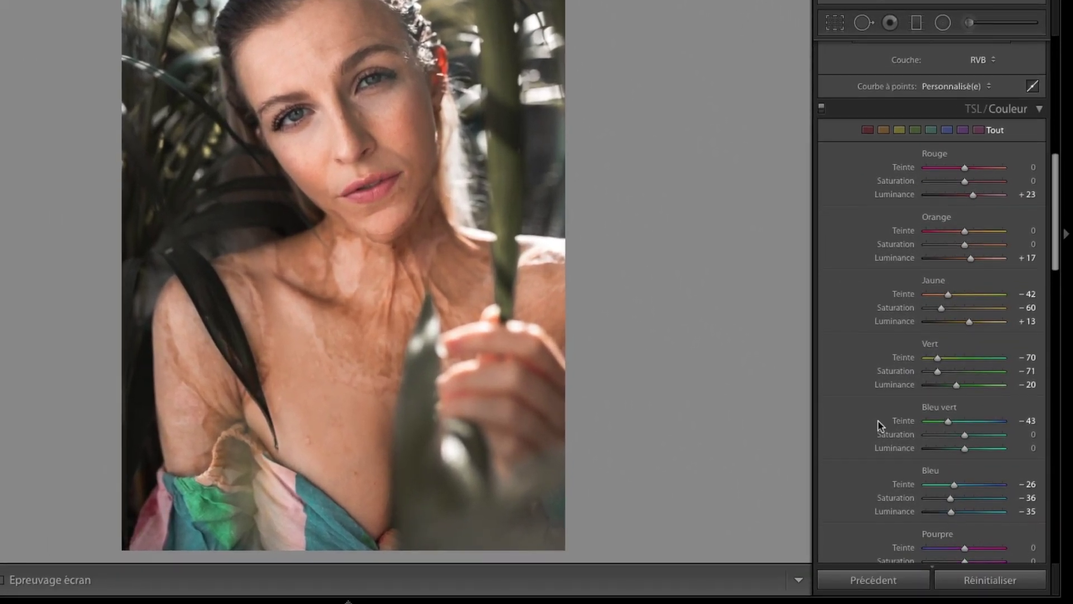
{"action": "scroll", "coordinate": [877, 421], "scroll_direction": "down", "scroll_amount": 1}
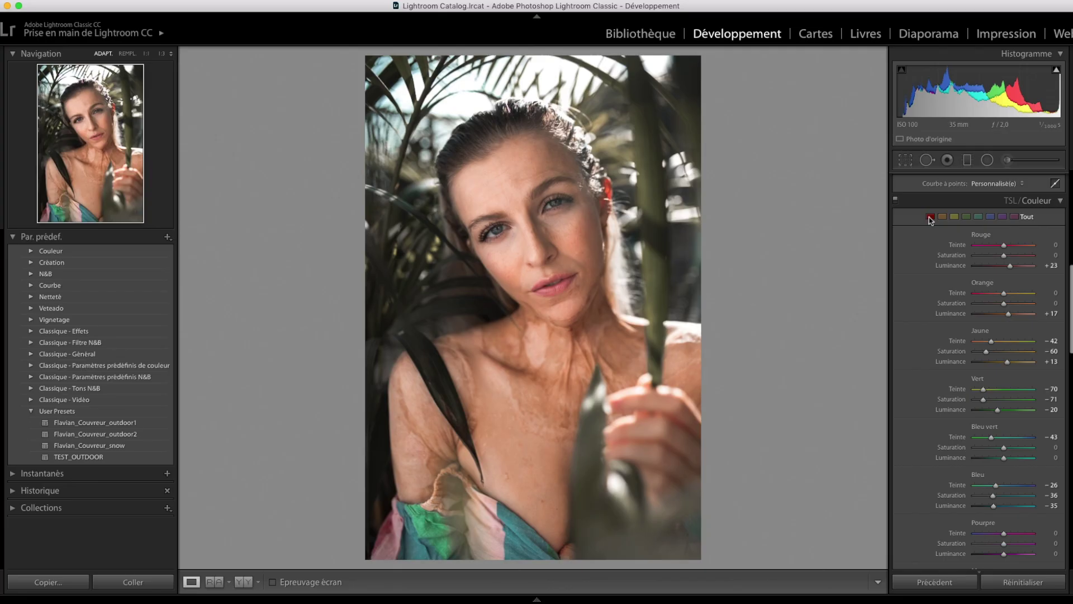
{"action": "left_click", "coordinate": [867, 101]}
{"action": "scroll", "coordinate": [957, 345], "scroll_direction": "down", "scroll_amount": 1}
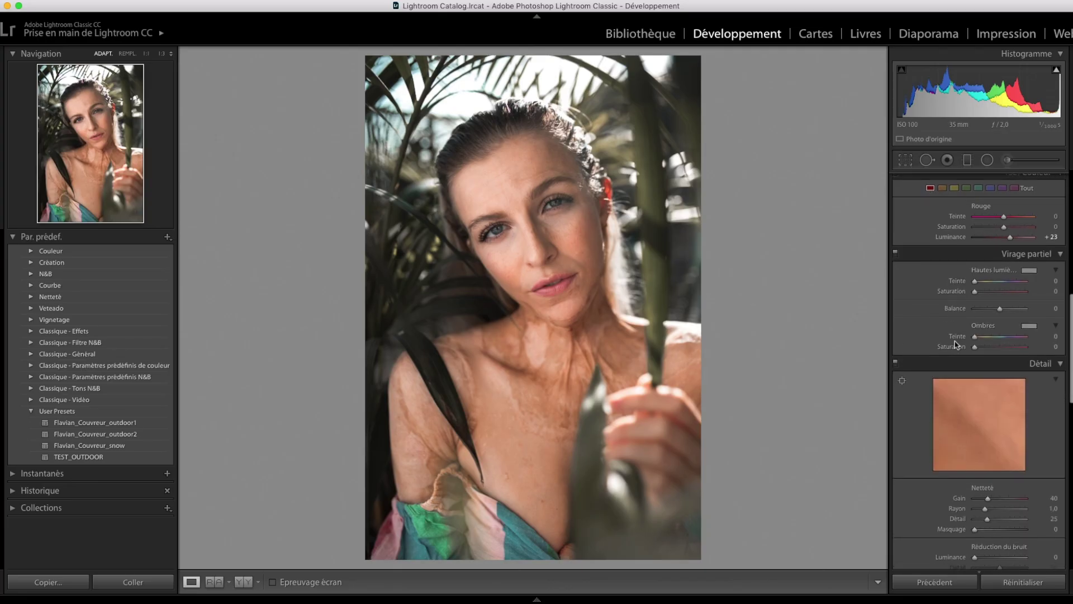
{"action": "left_click", "coordinate": [1029, 264]}
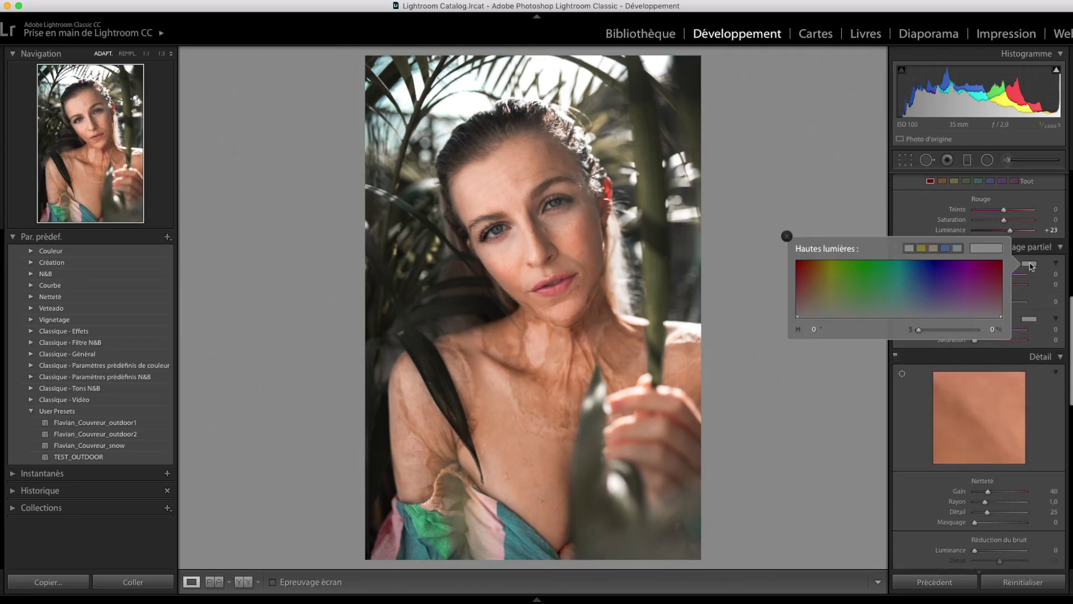
{"action": "left_click", "coordinate": [1031, 265]}
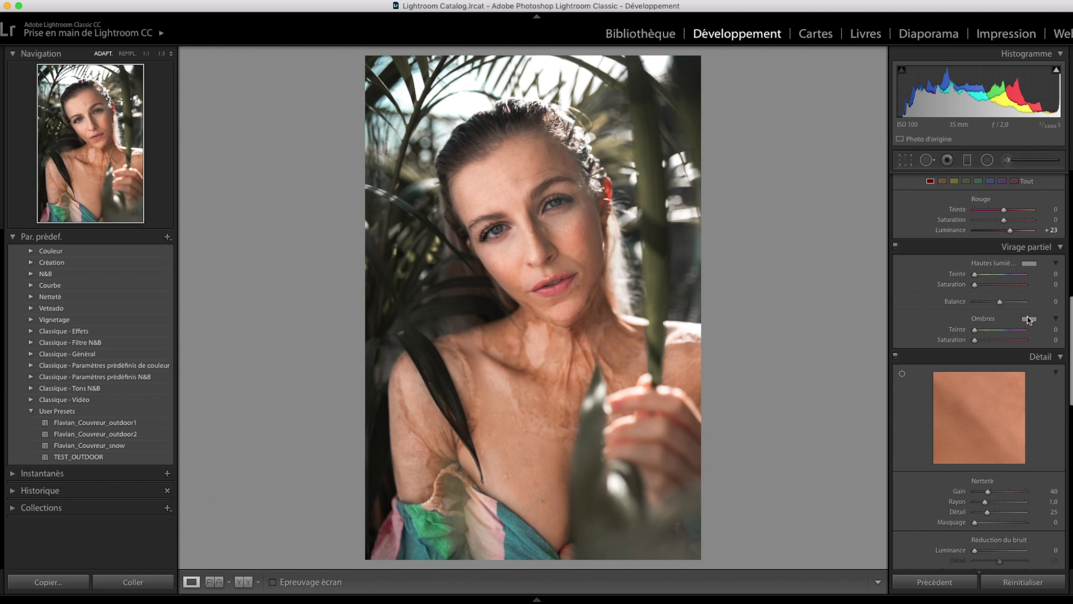
{"action": "left_click", "coordinate": [1028, 319]}
{"action": "mouse_move", "coordinate": [930, 371]}
{"action": "left_mouse_down"}
{"action": "mouse_move", "coordinate": [935, 356]}
{"action": "mouse_move", "coordinate": [930, 366]}
{"action": "left_mouse_up"}
{"action": "left_click", "coordinate": [787, 292]}
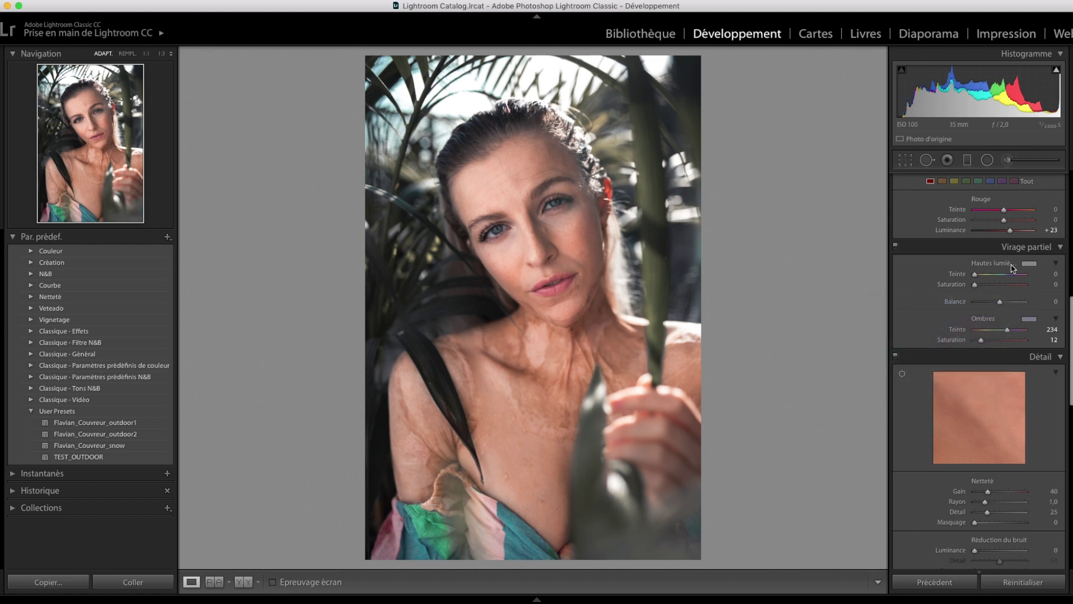
Step: Tint the split-toning highlights with hue 47 and saturation 5
{"action": "left_click", "coordinate": [1029, 264]}
{"action": "left_click_drag", "start_coordinate": [823, 313], "coordinate": [823, 315]}
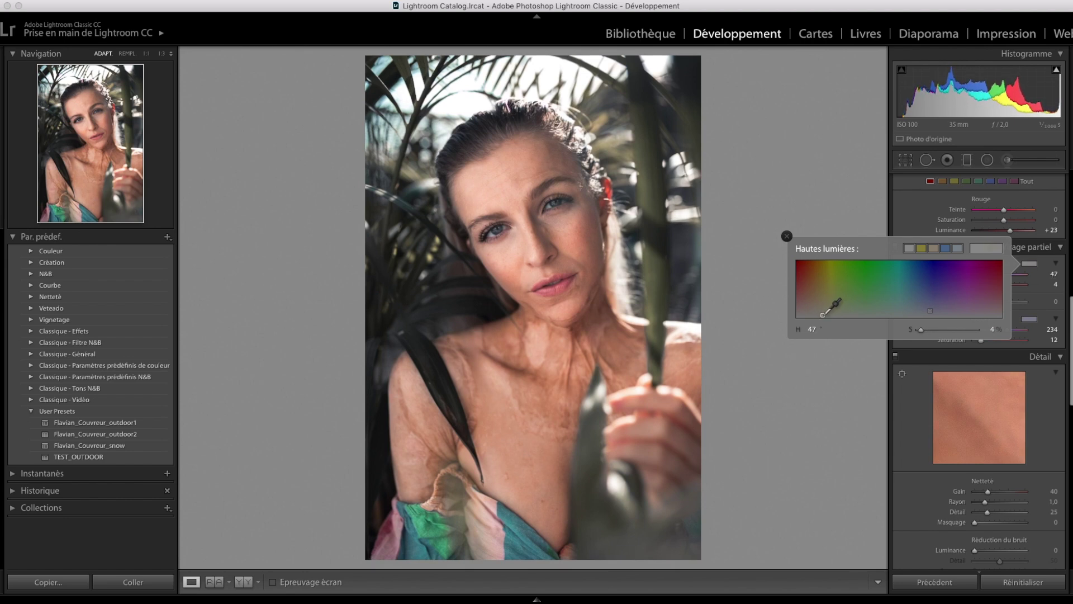
{"action": "left_click", "coordinate": [786, 235]}
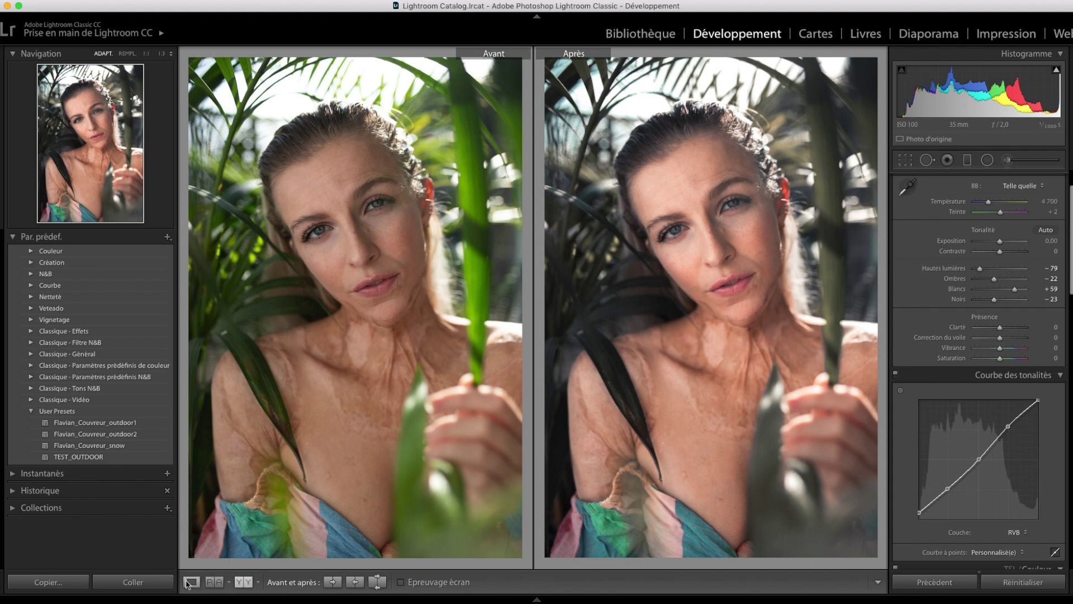
Step: Compare the toned photo with the original side by side and return to the single photo
{"action": "left_click", "coordinate": [190, 582]}
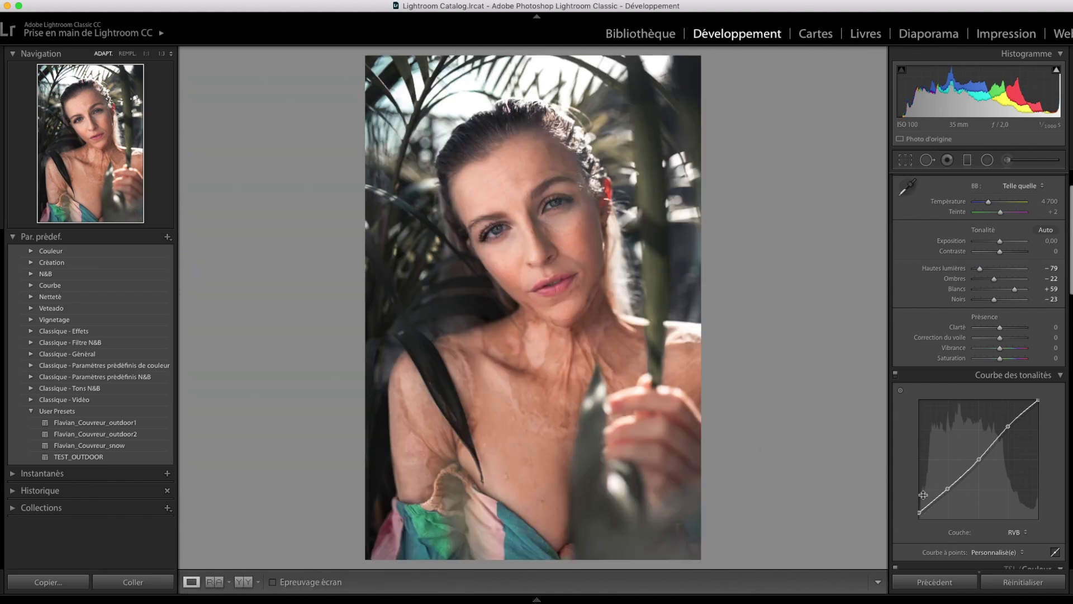
{"action": "scroll", "coordinate": [935, 500], "scroll_direction": "down", "scroll_amount": 10}
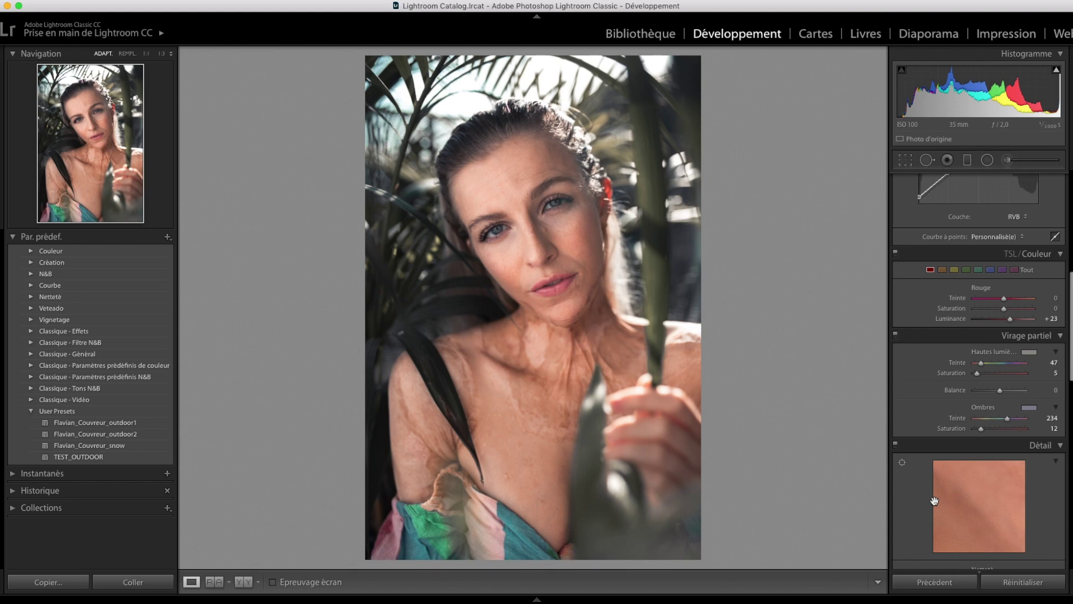
{"action": "scroll", "coordinate": [935, 501], "scroll_direction": "up", "scroll_amount": 10}
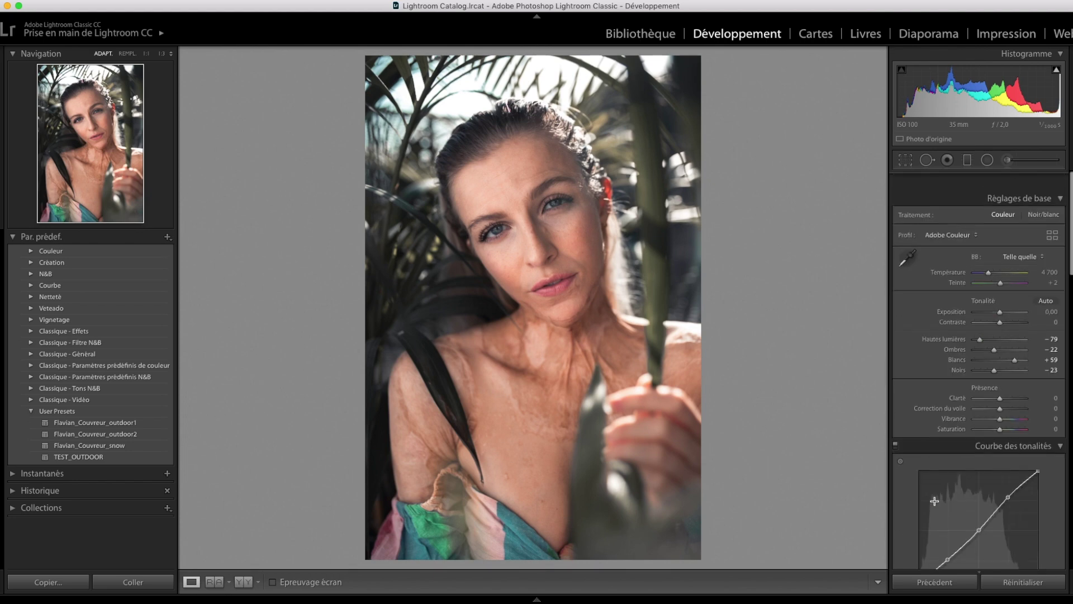
Step: Add an inverted radial filter at the photo's upper-right edge with temperature 83, tint 83, exposure 2,96 and feather 100
{"action": "left_click", "coordinate": [987, 161]}
{"action": "left_click_drag", "start_coordinate": [724, 175], "coordinate": [615, 52]}
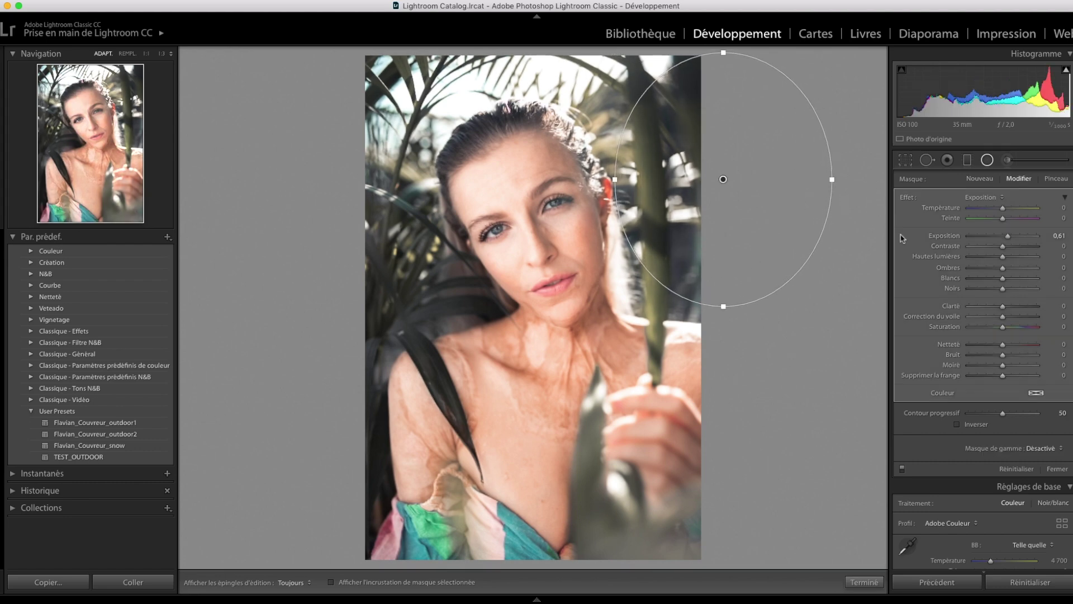
{"action": "left_click", "coordinate": [958, 424]}
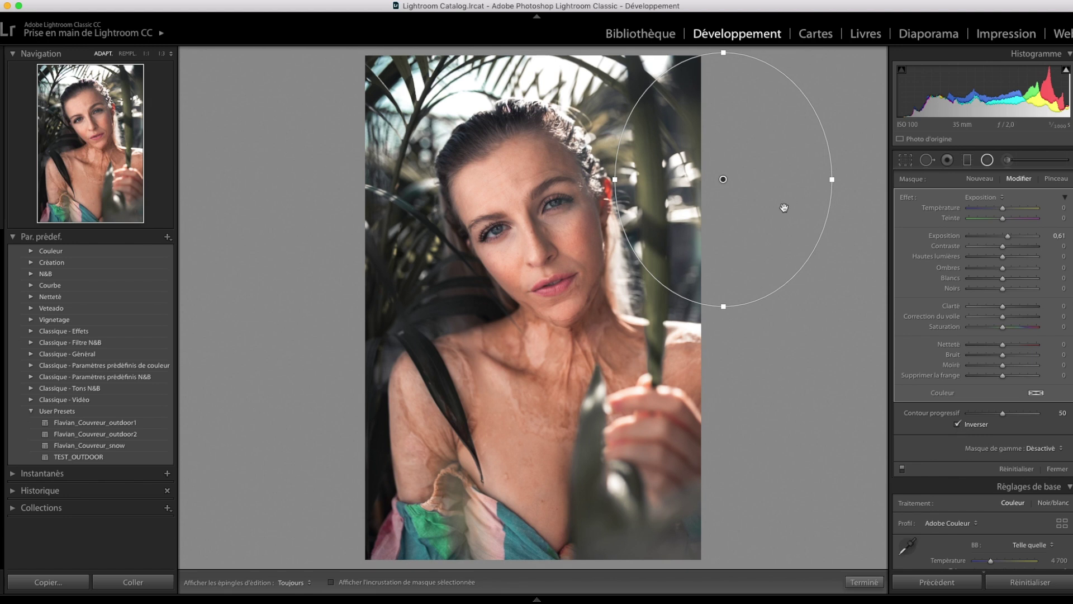
{"action": "left_click_drag", "start_coordinate": [722, 177], "coordinate": [670, 78]}
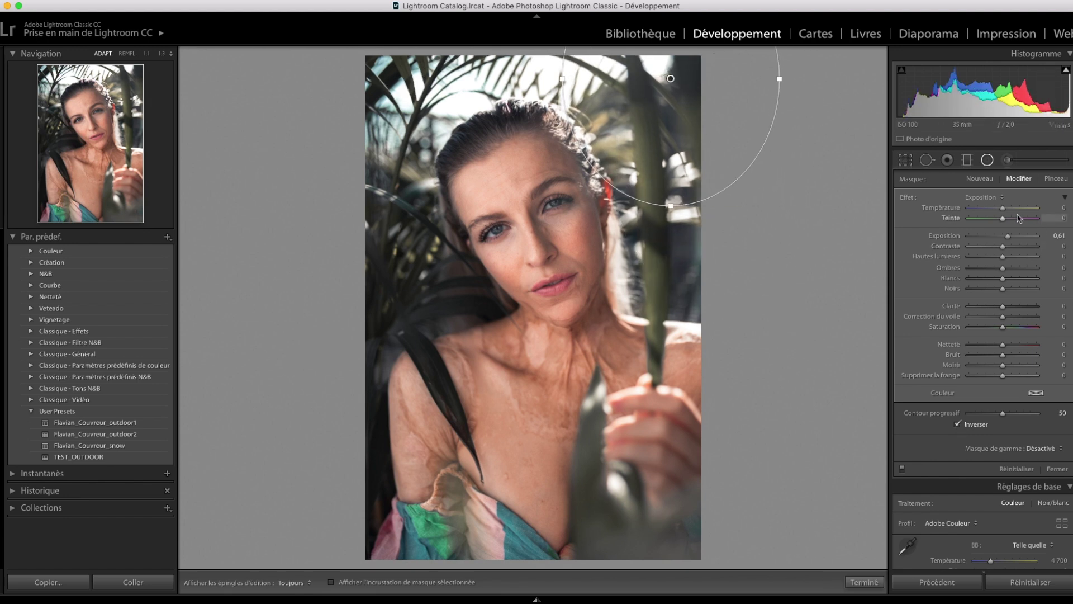
{"action": "left_click_drag", "start_coordinate": [1023, 211], "coordinate": [1026, 219]}
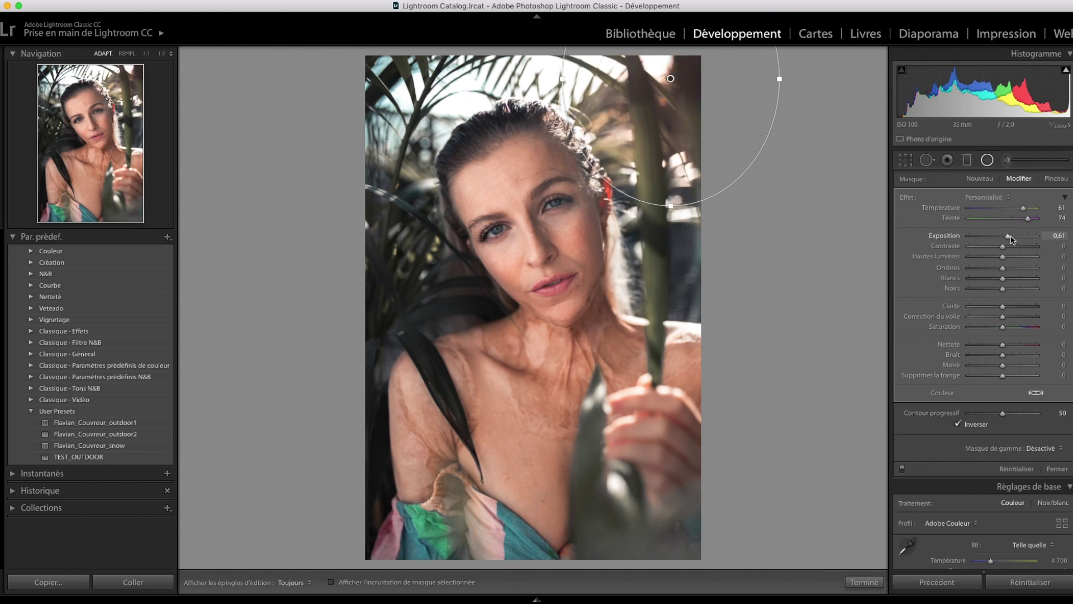
{"action": "left_click", "coordinate": [636, 60]}
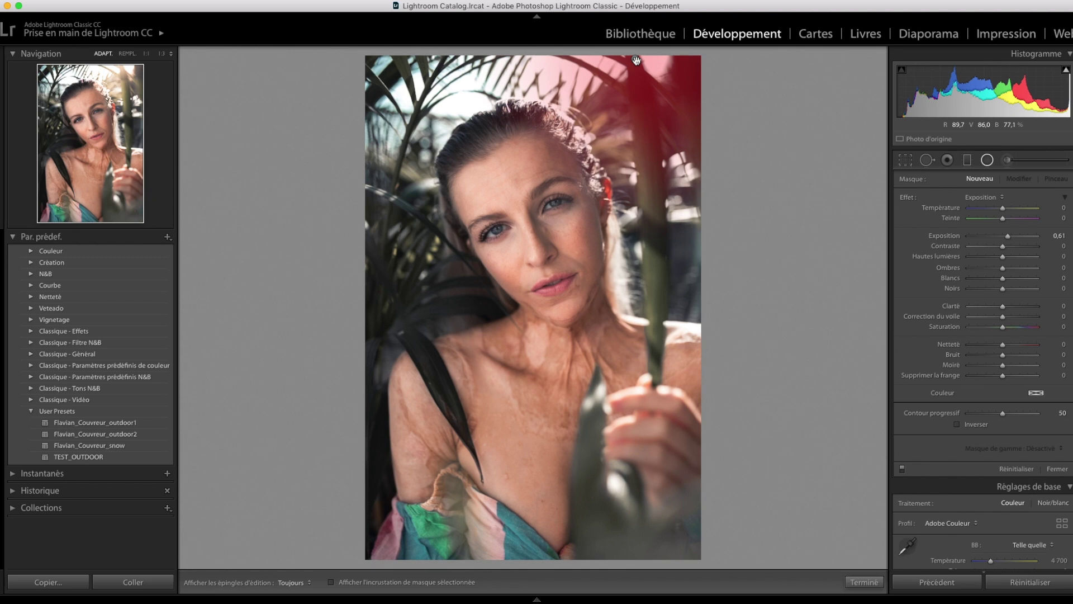
Step: Inspect the radial filter at 1:16 zoom, try moving it across the photo, close it and return to the fitted view
{"action": "left_click", "coordinate": [171, 53]}
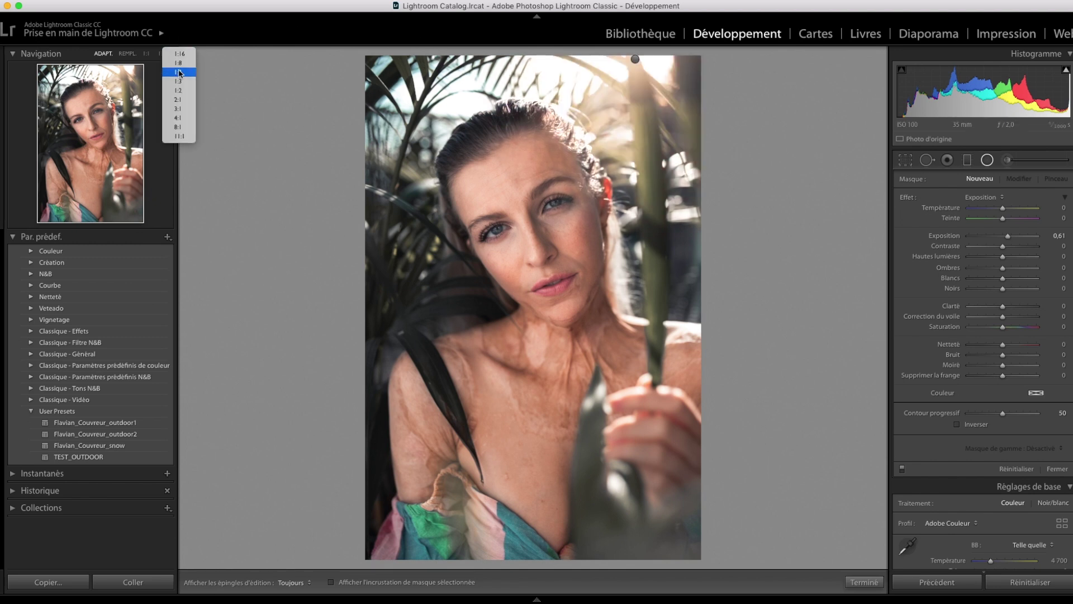
{"action": "left_click", "coordinate": [181, 66]}
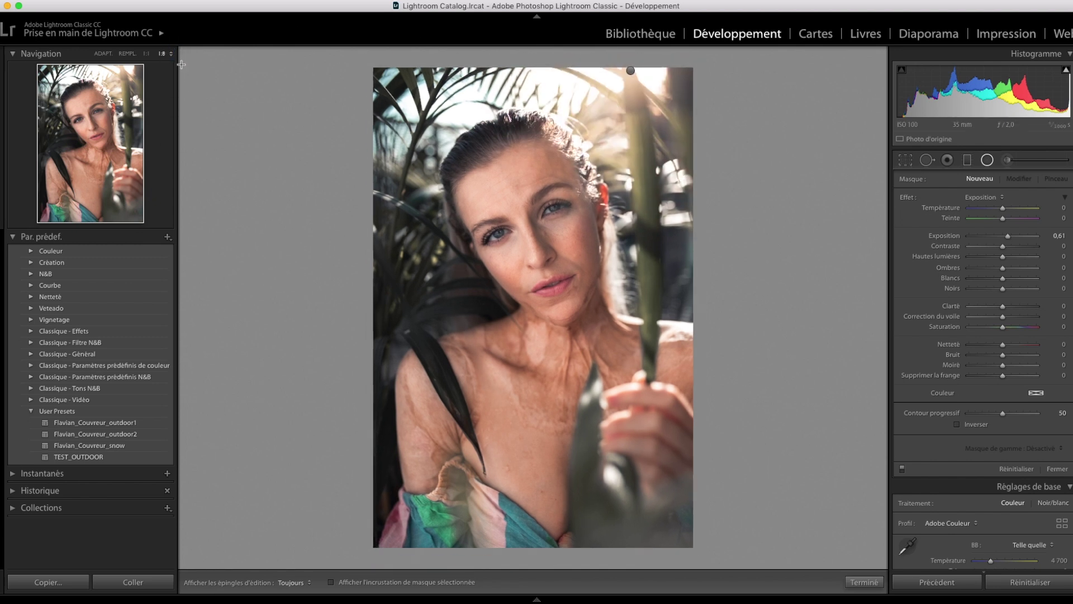
{"action": "left_click", "coordinate": [167, 53]}
{"action": "left_click", "coordinate": [174, 44]}
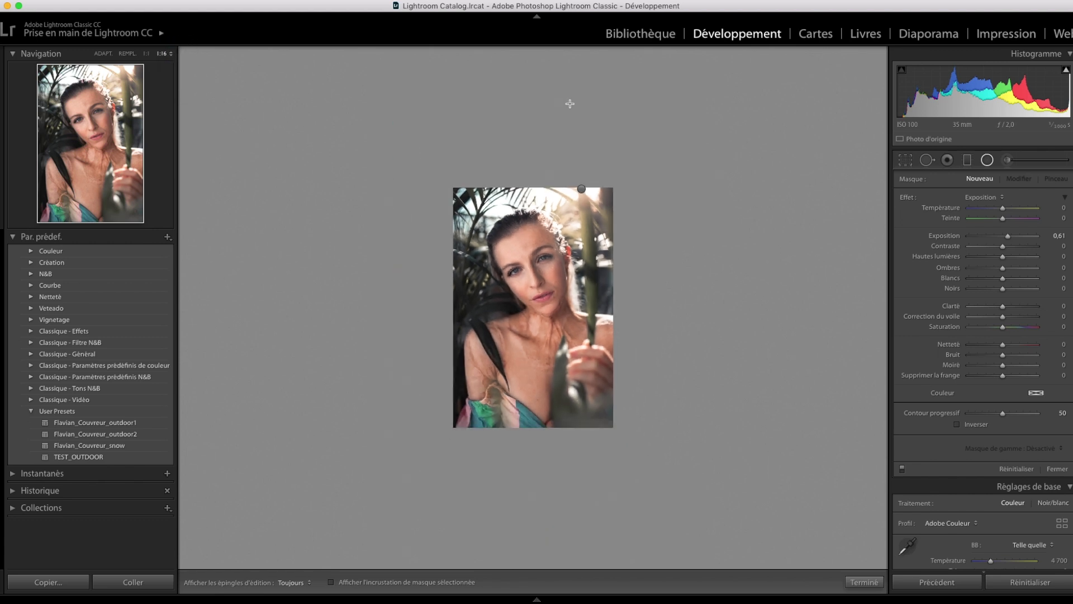
{"action": "left_click", "coordinate": [581, 190]}
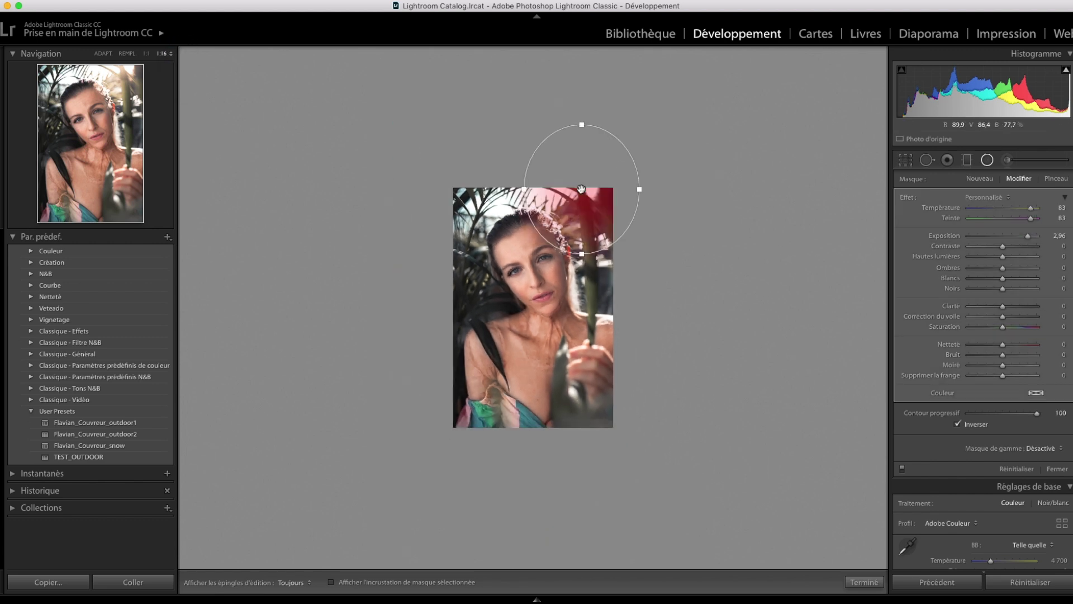
{"action": "left_click_drag", "start_coordinate": [582, 190], "coordinate": [450, 168]}
{"action": "key", "text": "shift+m"}
{"action": "left_click", "coordinate": [109, 54]}
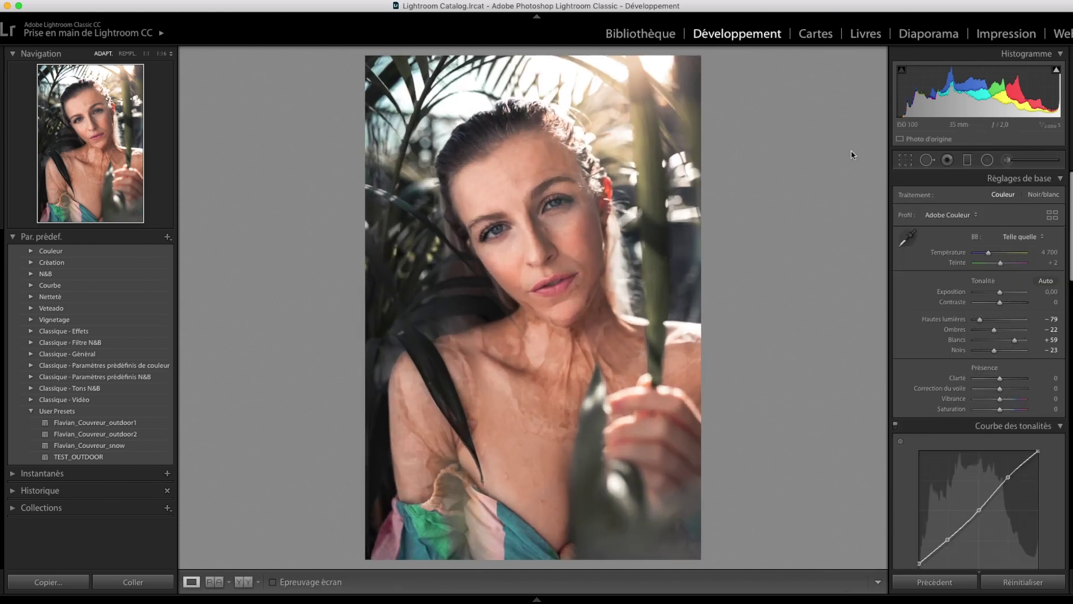
Step: Add a diagonal graduated filter over the photo's upper-left corner with temperature -47, shift it towards the top edge and raise its exposure
{"action": "left_click", "coordinate": [968, 160]}
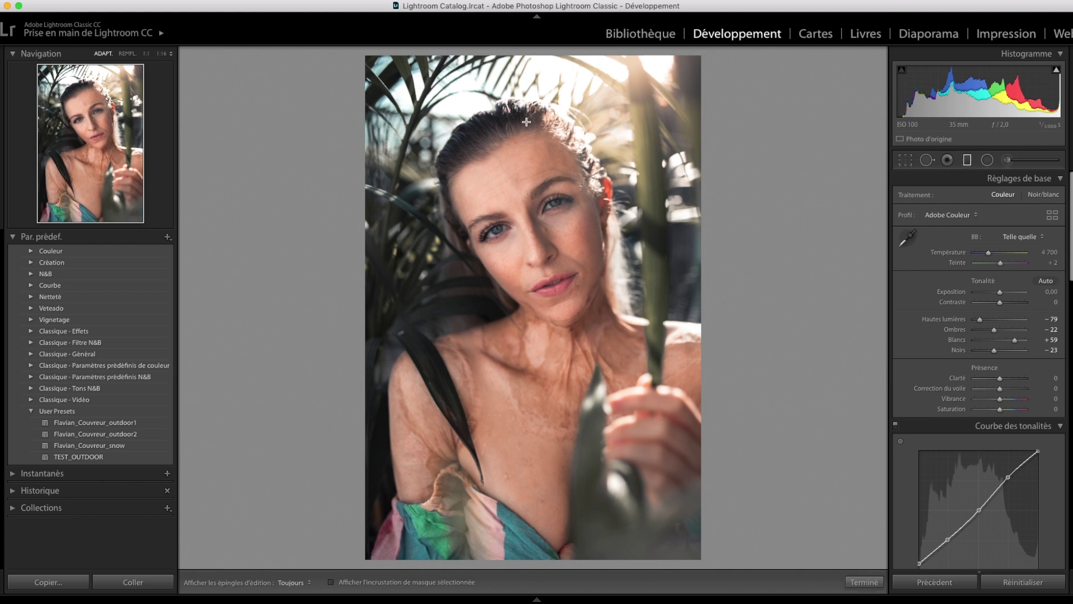
{"action": "left_click_drag", "start_coordinate": [239, 62], "coordinate": [389, 115]}
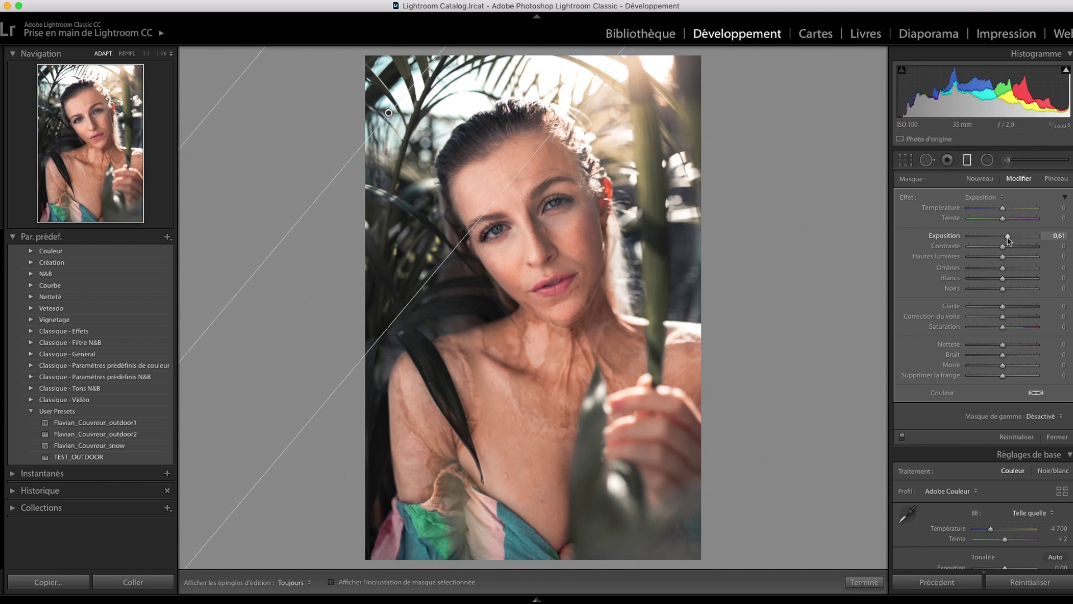
{"action": "left_click_drag", "start_coordinate": [1014, 241], "coordinate": [993, 238]}
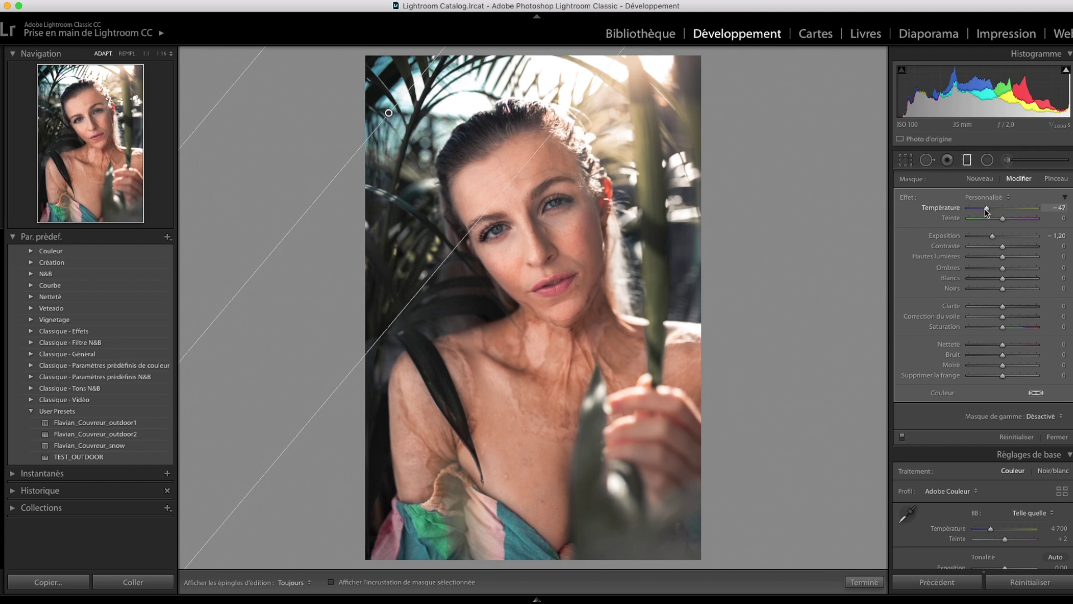
{"action": "left_click_drag", "start_coordinate": [389, 113], "coordinate": [405, 77]}
{"action": "left_click_drag", "start_coordinate": [993, 236], "coordinate": [1002, 237]}
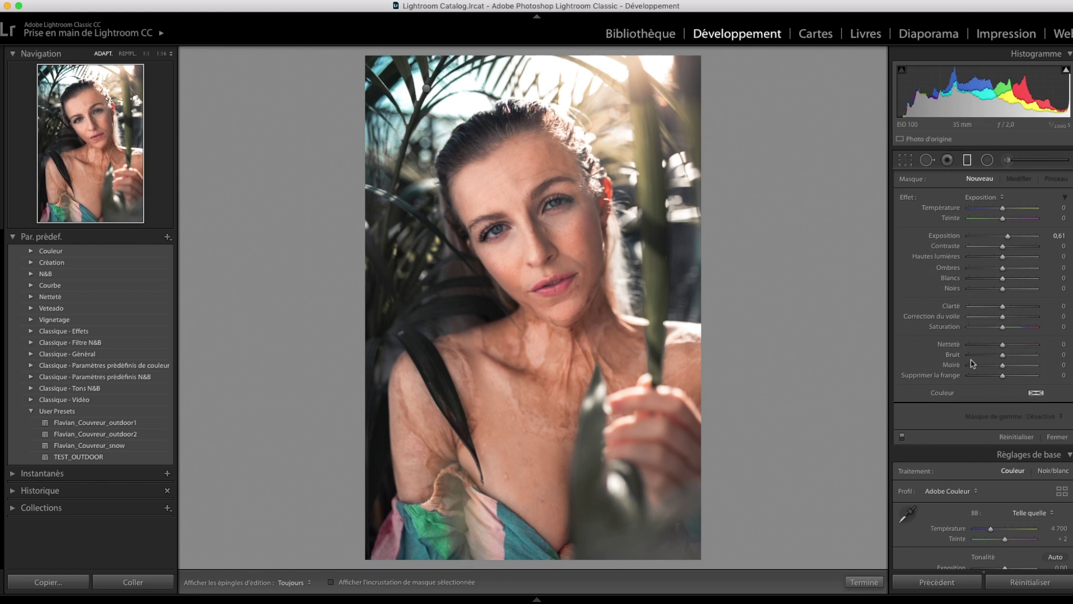
{"action": "left_click", "coordinate": [968, 162]}
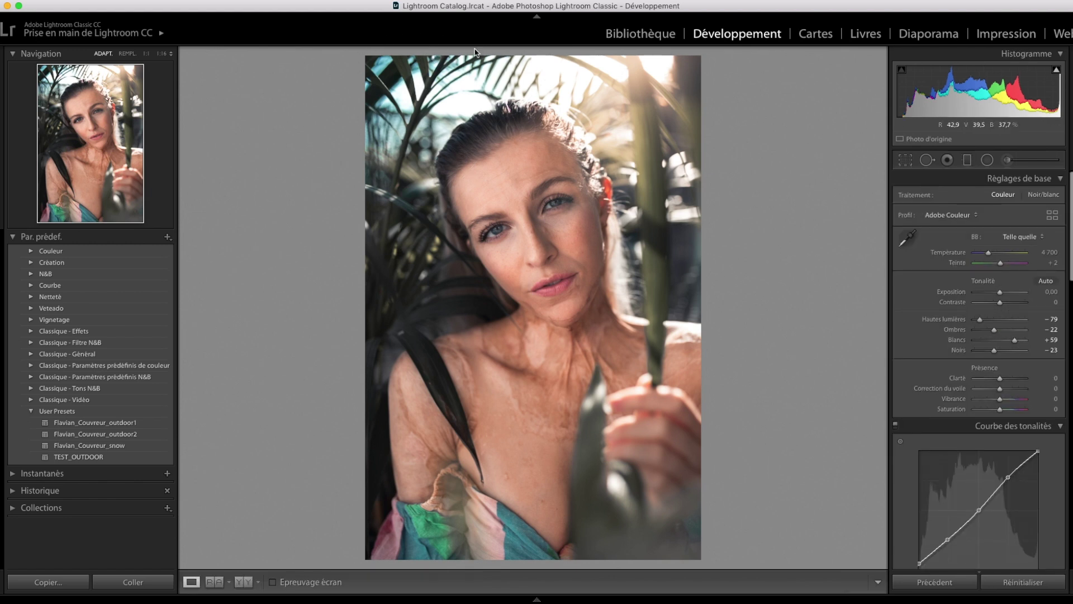
Step: Open the blue channel of the colour settings and undo the trial changes to its luminance
{"action": "scroll", "coordinate": [968, 366], "scroll_direction": "down", "scroll_amount": 10}
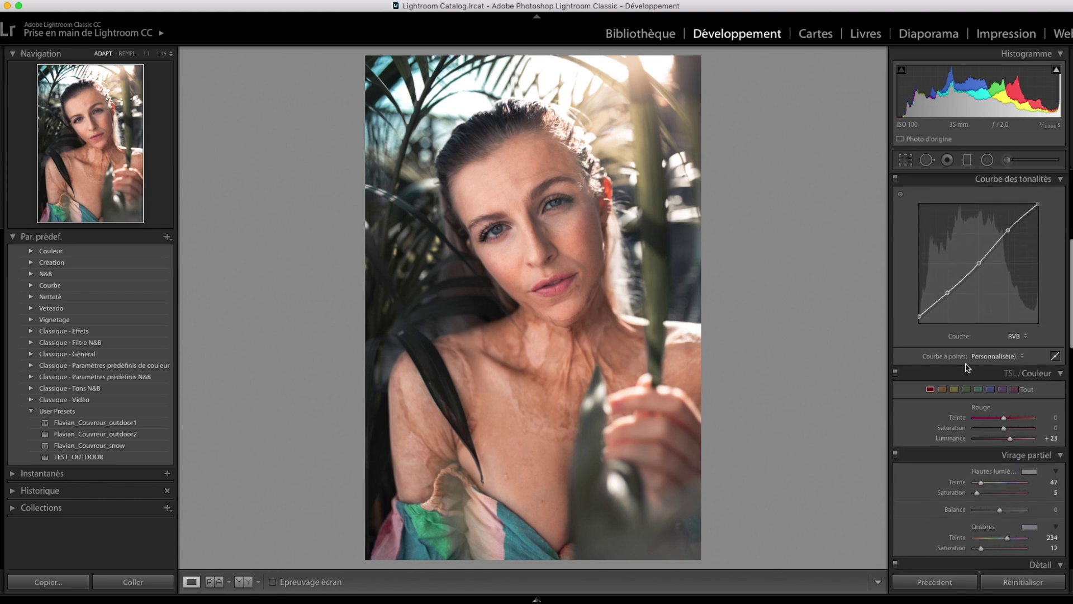
{"action": "left_click", "coordinate": [990, 390]}
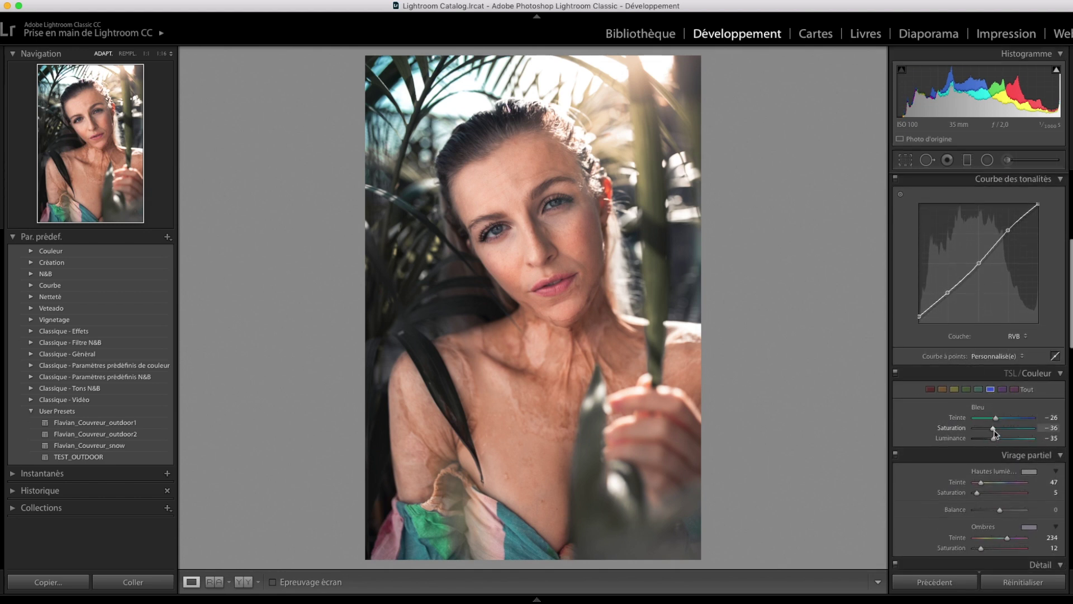
{"action": "key", "text": "super+z"}
{"action": "key", "text": "super+z"}
{"action": "key", "text": "super+z"}
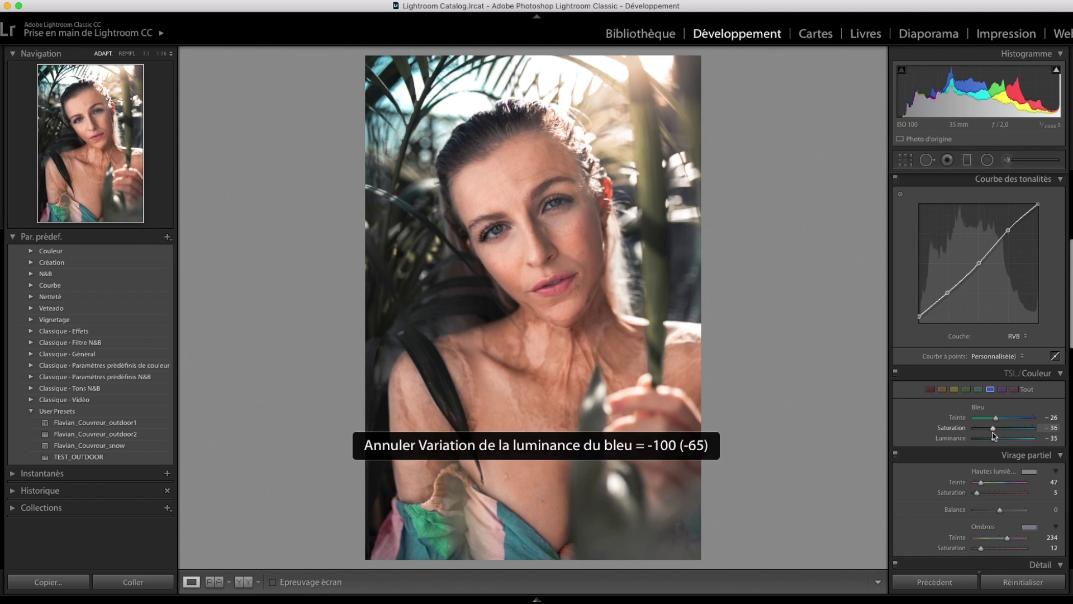
Step: Raise the hue of the blue tones slightly and readjust their saturation
{"action": "left_click", "coordinate": [991, 389]}
{"action": "left_click_drag", "start_coordinate": [996, 418], "coordinate": [1004, 419]}
{"action": "left_click_drag", "start_coordinate": [992, 429], "coordinate": [996, 439]}
Step: Darken the photo's edges with a post-crop vignette gain of -15, undoing the surplus adjustment
{"action": "scroll", "coordinate": [916, 356], "scroll_direction": "down", "scroll_amount": 10}
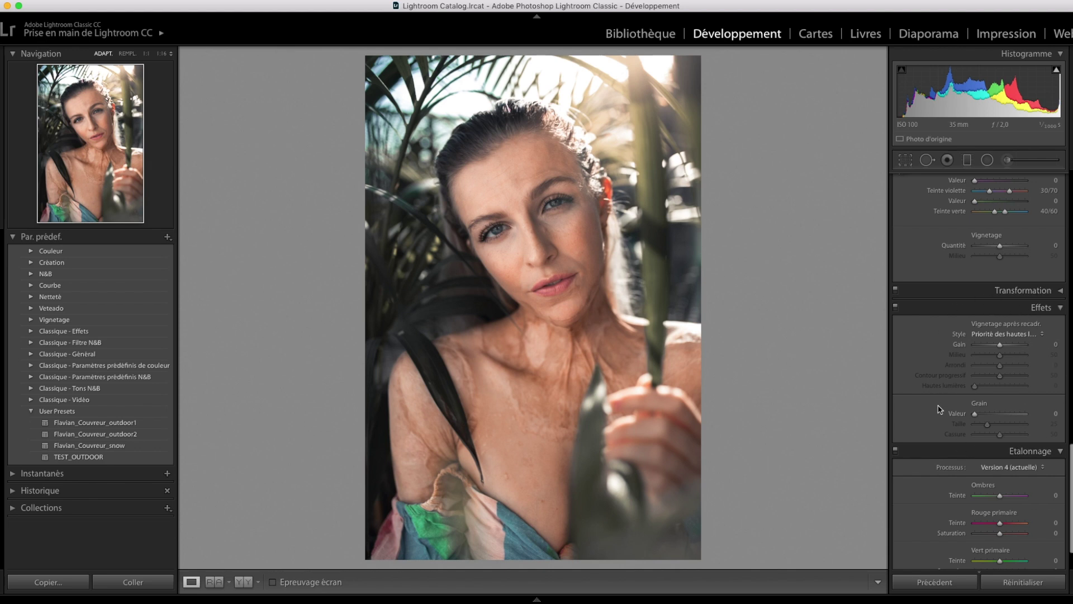
{"action": "scroll", "coordinate": [940, 408], "scroll_direction": "down", "scroll_amount": 1}
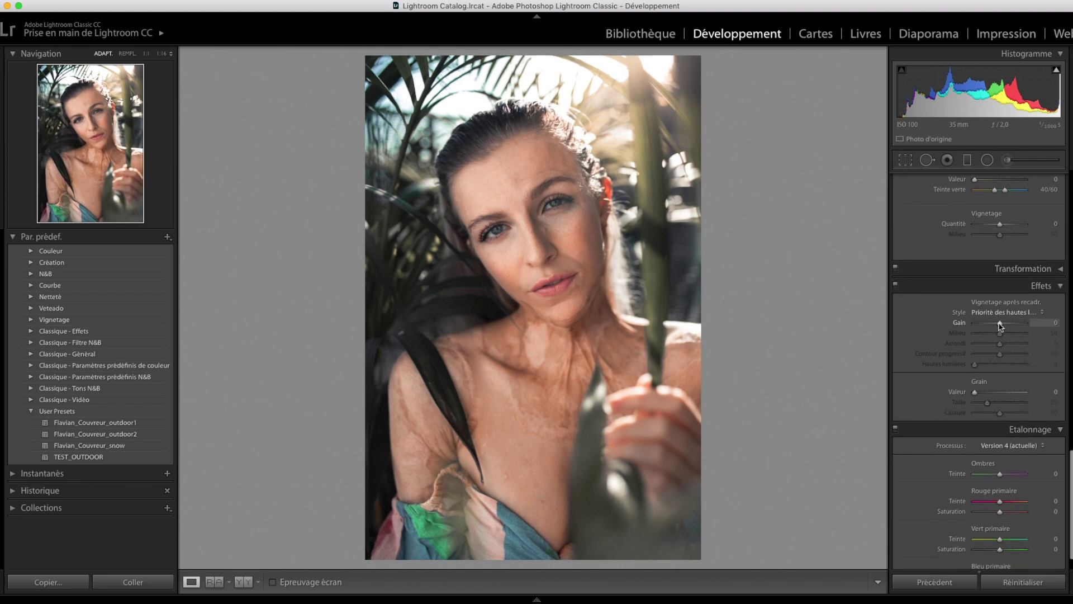
{"action": "left_click_drag", "start_coordinate": [999, 325], "coordinate": [998, 325]}
{"action": "key", "text": "super+z"}
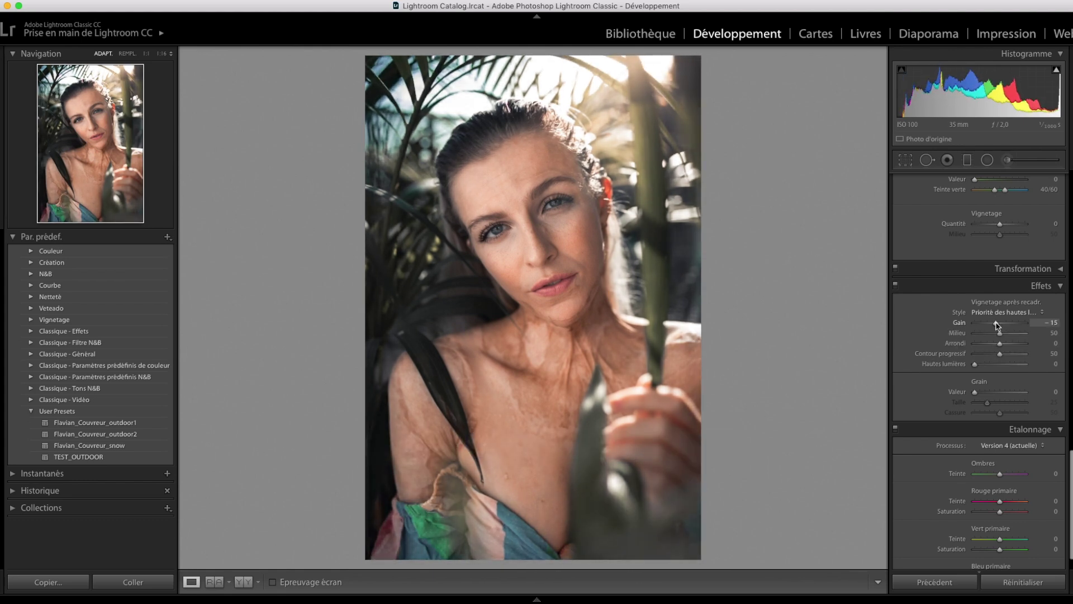
Step: Try shifting the shadow tint towards green in the calibration settings and undo the change
{"action": "scroll", "coordinate": [993, 372], "scroll_direction": "down", "scroll_amount": 2}
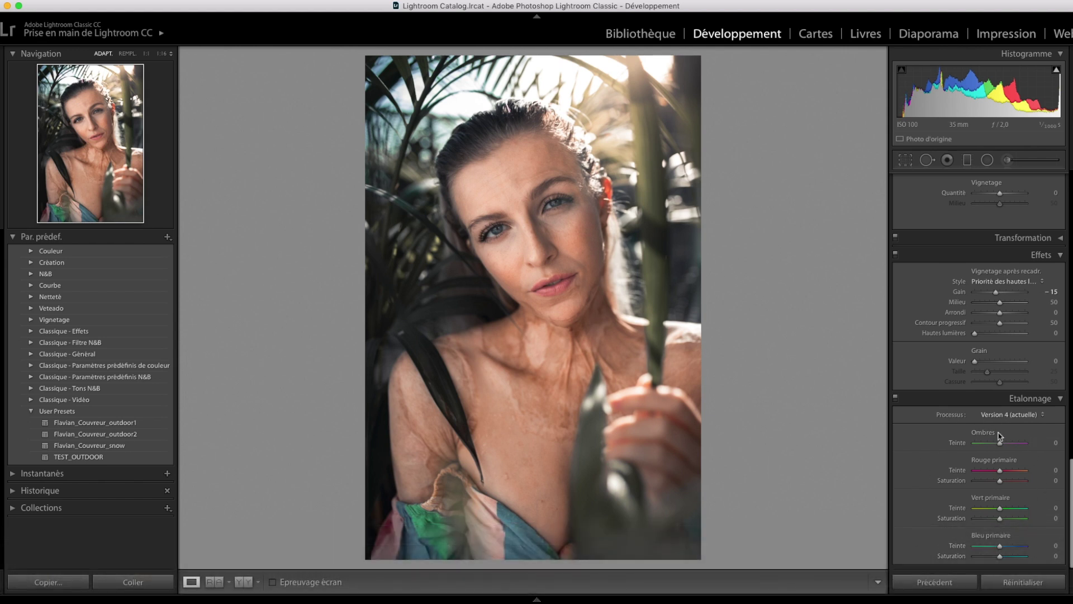
{"action": "left_click_drag", "start_coordinate": [1000, 446], "coordinate": [995, 445]}
{"action": "key", "text": "ctrl+z"}
{"action": "key", "text": "ctrl+z"}
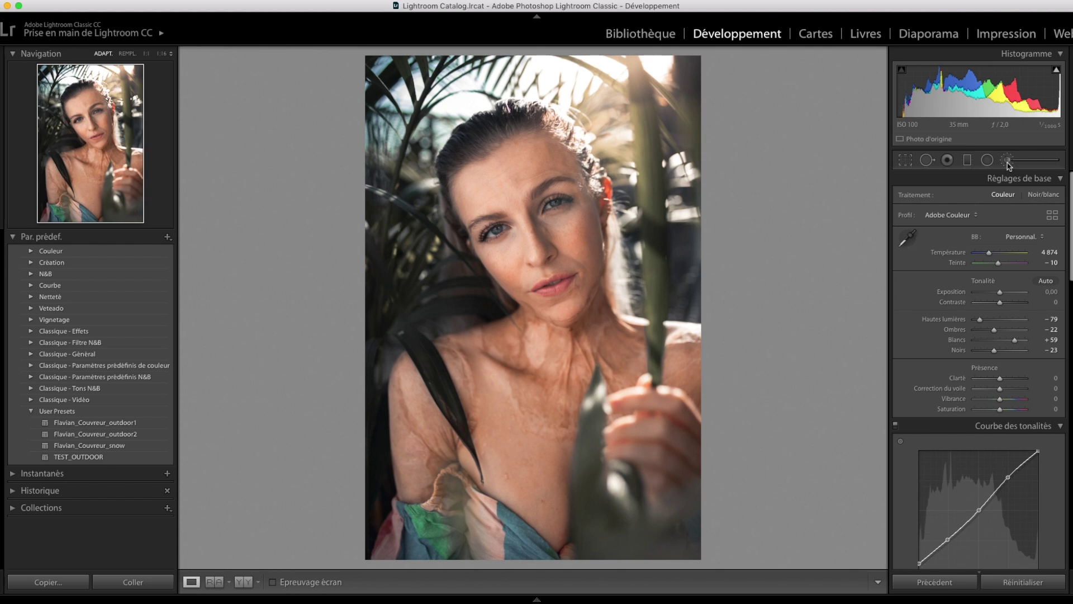
Step: Paint over the skin of the face with a new adjustment brush mask using the Adoucir la peau preset, keeping its clarity of -100 and sharpness of 25
{"action": "left_click", "coordinate": [1007, 161]}
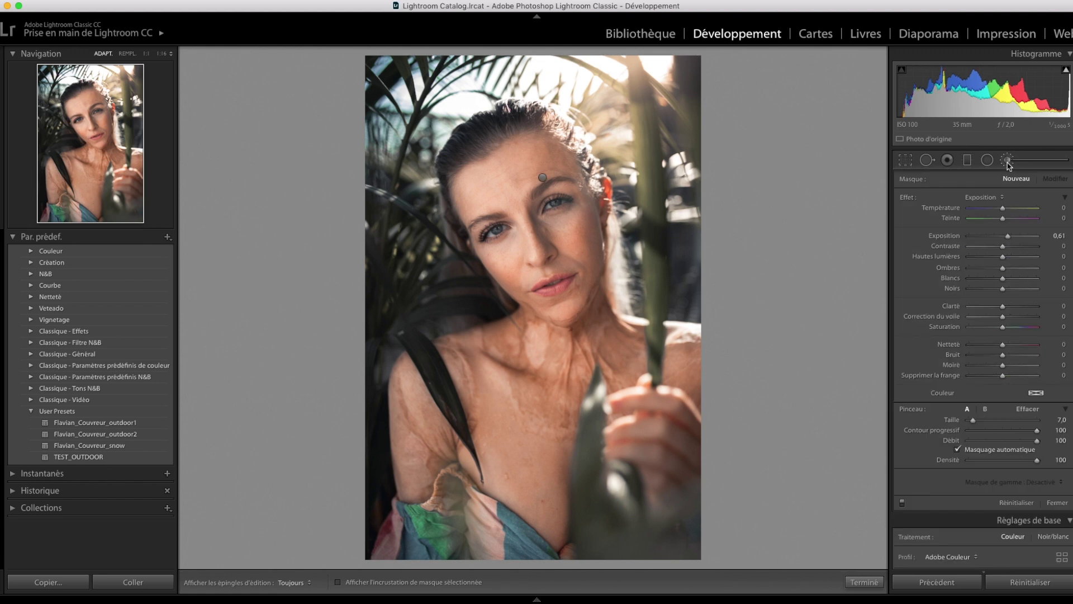
{"action": "left_click", "coordinate": [987, 200]}
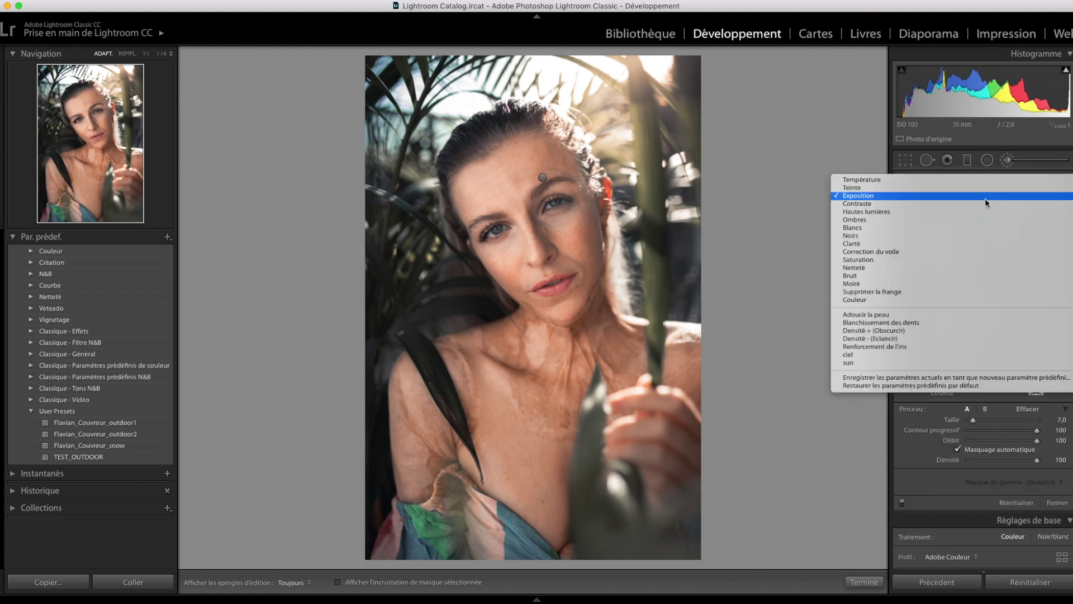
{"action": "left_click", "coordinate": [945, 317]}
{"action": "key", "text": "z"}
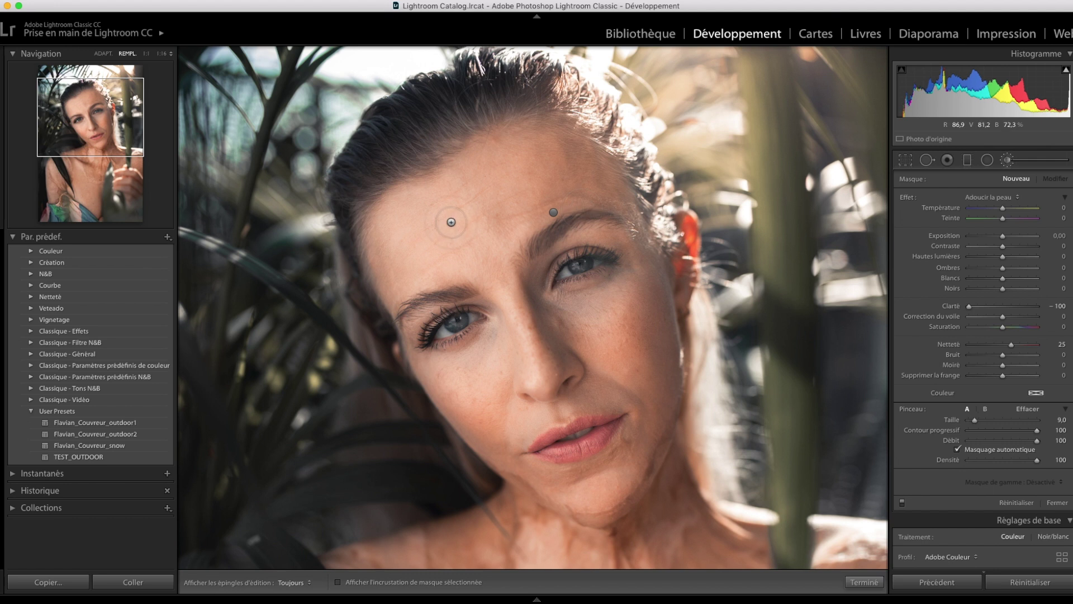
{"action": "key", "text": "h"}
{"action": "scroll", "coordinate": [466, 225], "scroll_direction": "up", "scroll_amount": 1}
{"action": "left_click_drag", "start_coordinate": [388, 277], "coordinate": [486, 196]}
{"action": "scroll", "coordinate": [640, 400], "scroll_direction": "down", "scroll_amount": 3}
{"action": "scroll", "coordinate": [450, 434], "scroll_direction": "down", "scroll_amount": 1}
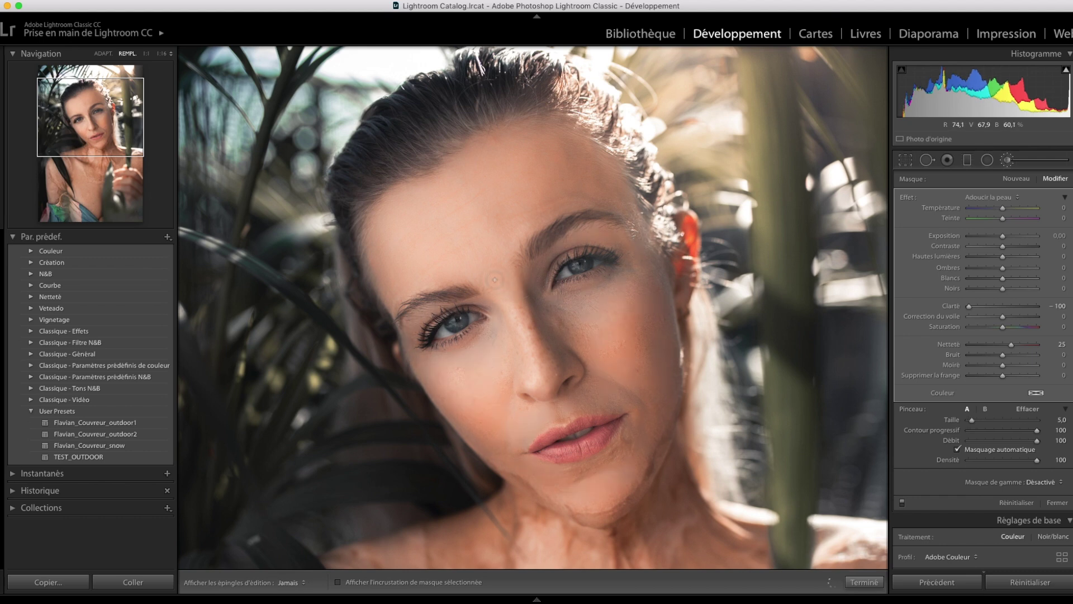
Step: Check the skin mask's overlay and weaken the softening by raising the mask's clarity
{"action": "key", "text": "h"}
{"action": "key", "text": "o"}
{"action": "mouse_move", "coordinate": [969, 307]}
{"action": "left_mouse_down"}
{"action": "mouse_move", "coordinate": [1003, 309]}
{"action": "mouse_move", "coordinate": [967, 310]}
{"action": "mouse_move", "coordinate": [986, 311]}
{"action": "left_mouse_up"}
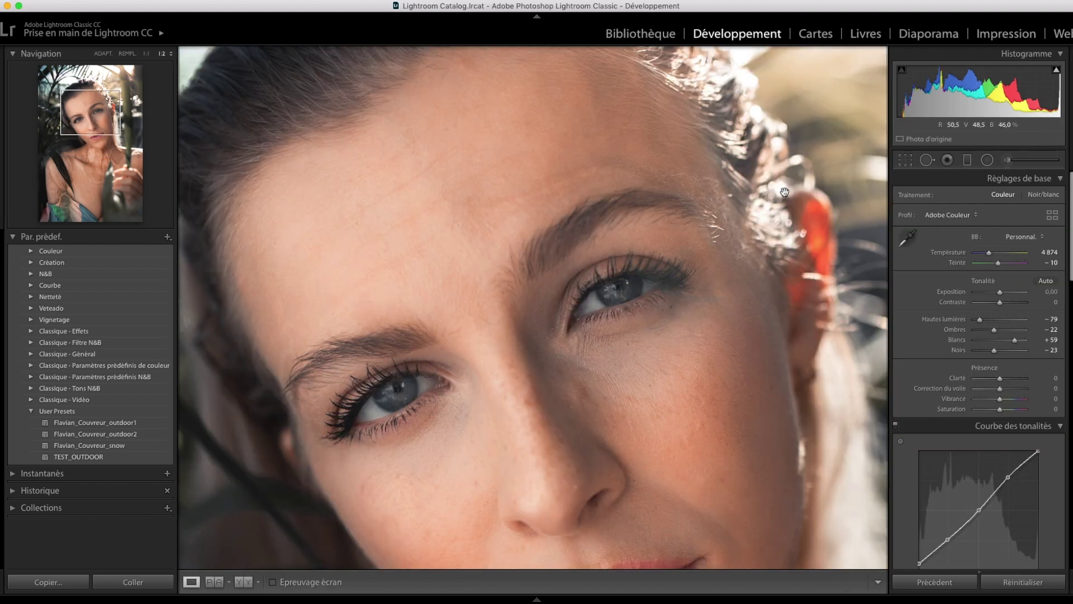
Step: Brighten both irises with a new adjustment brush mask at size 6,0 using the Renforcement de l'iris preset
{"action": "left_click", "coordinate": [1006, 161]}
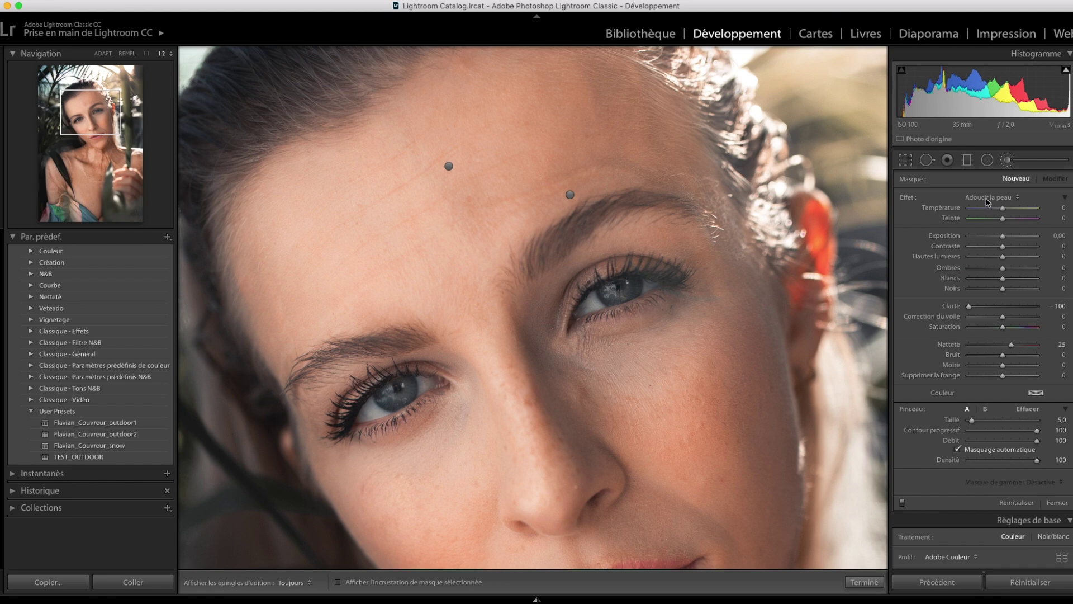
{"action": "left_click", "coordinate": [986, 201]}
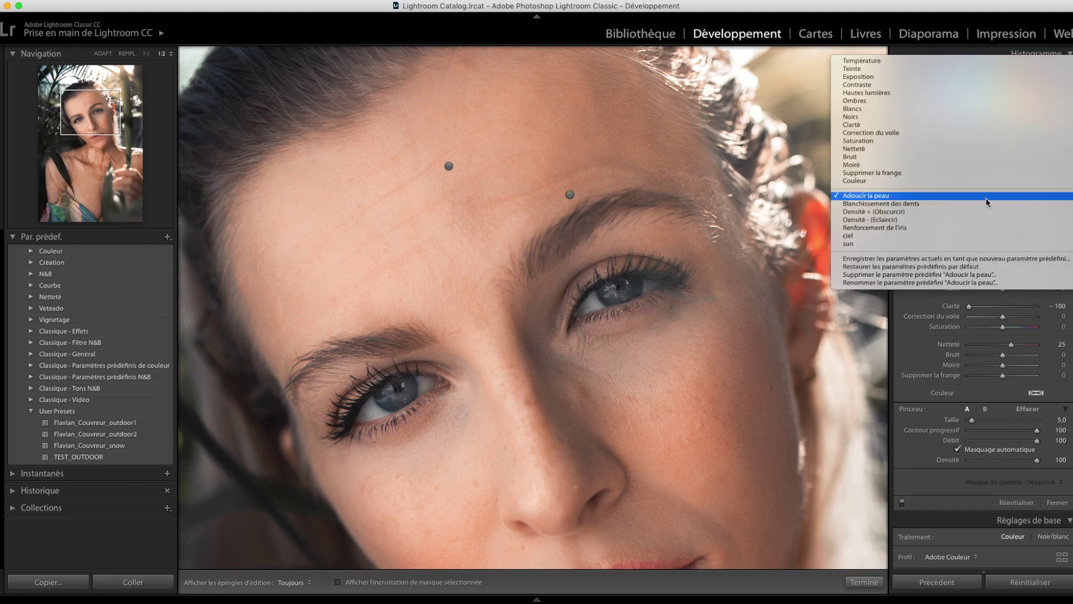
{"action": "left_click", "coordinate": [957, 227]}
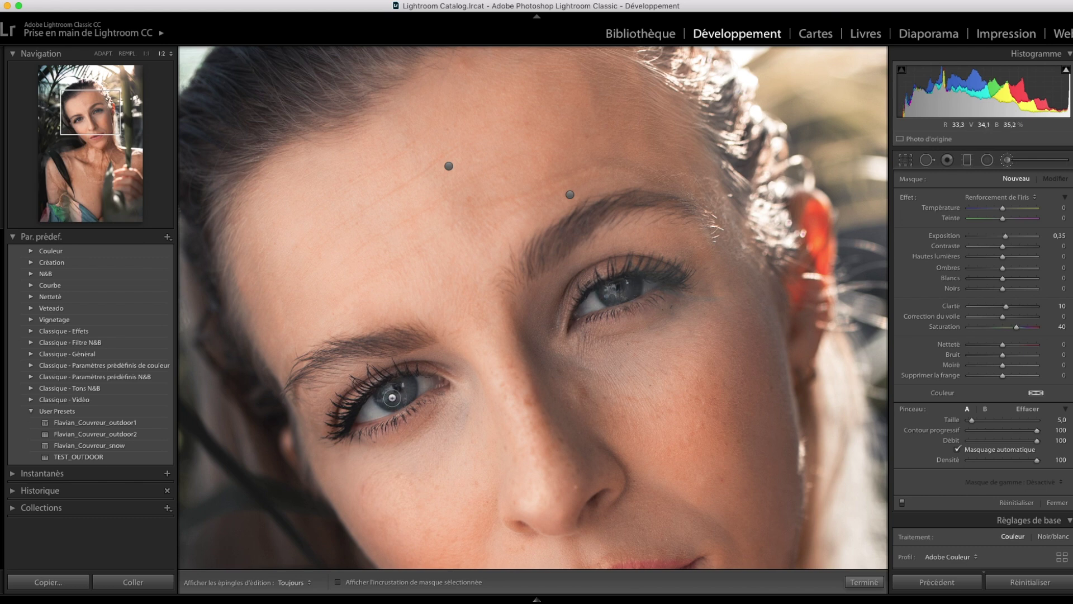
{"action": "key", "text": "super+equal"}
{"action": "scroll", "coordinate": [240, 467], "scroll_direction": "up", "scroll_amount": 1}
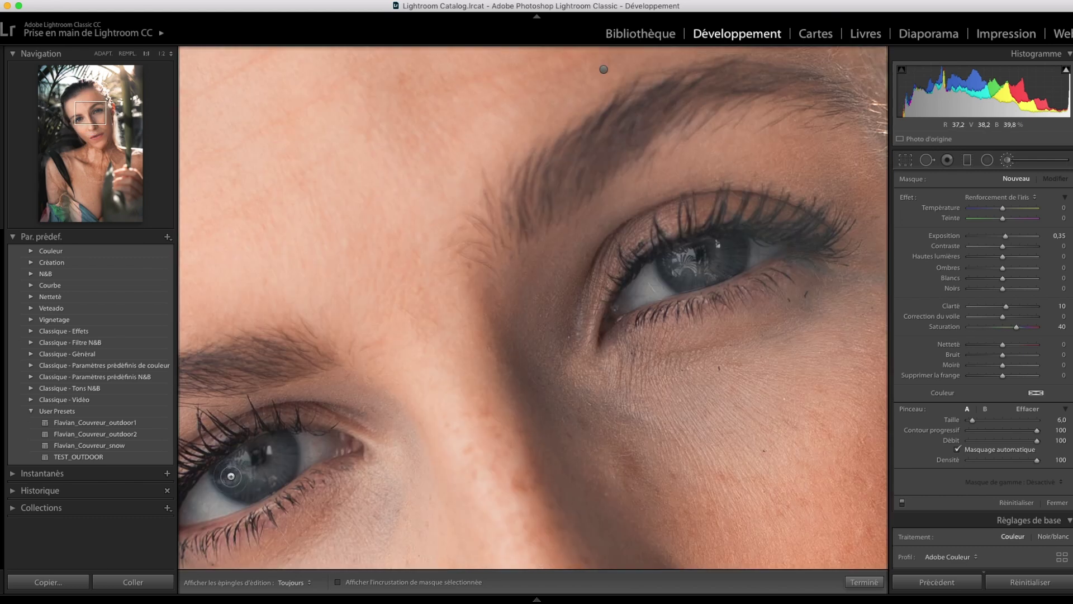
{"action": "key", "text": "h"}
{"action": "mouse_move", "coordinate": [240, 478]}
{"action": "left_mouse_down"}
{"action": "mouse_move", "coordinate": [276, 476]}
{"action": "mouse_move", "coordinate": [278, 446]}
{"action": "mouse_move", "coordinate": [282, 461]}
{"action": "mouse_move", "coordinate": [231, 470]}
{"action": "left_mouse_up"}
{"action": "left_click_drag", "start_coordinate": [681, 274], "coordinate": [729, 250]}
{"action": "key", "text": "super+minus"}
{"action": "key", "text": "super+minus"}
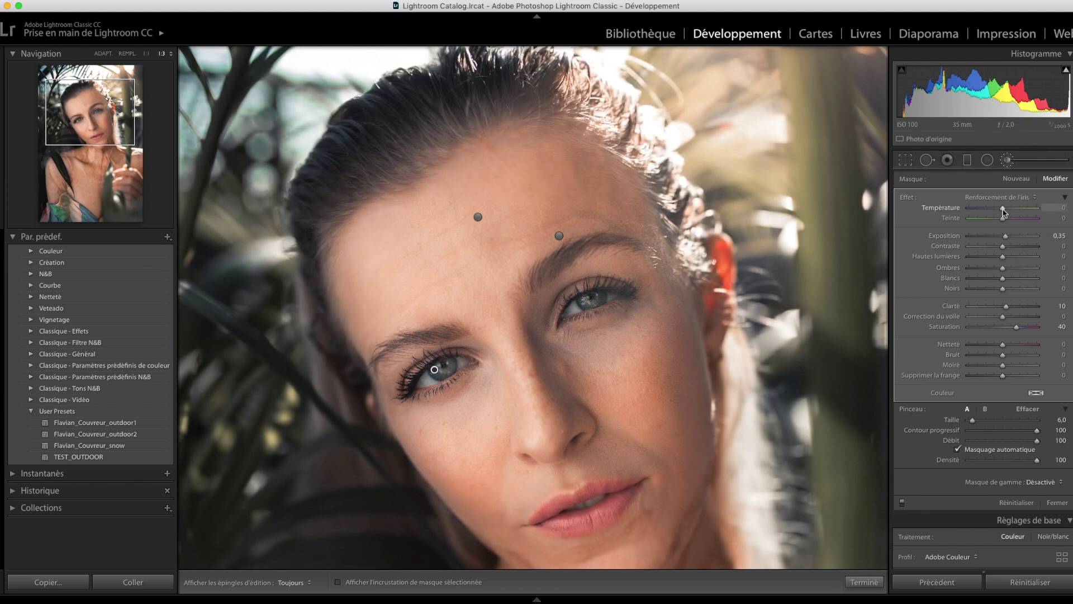
Step: Try different colour temperatures on the iris mask and undo the temperature changes
{"action": "left_click_drag", "start_coordinate": [999, 211], "coordinate": [1004, 210]}
{"action": "key", "text": "super+z"}
{"action": "key", "text": "super+z"}
{"action": "key", "text": "super+z"}
{"action": "key", "text": "super+z"}
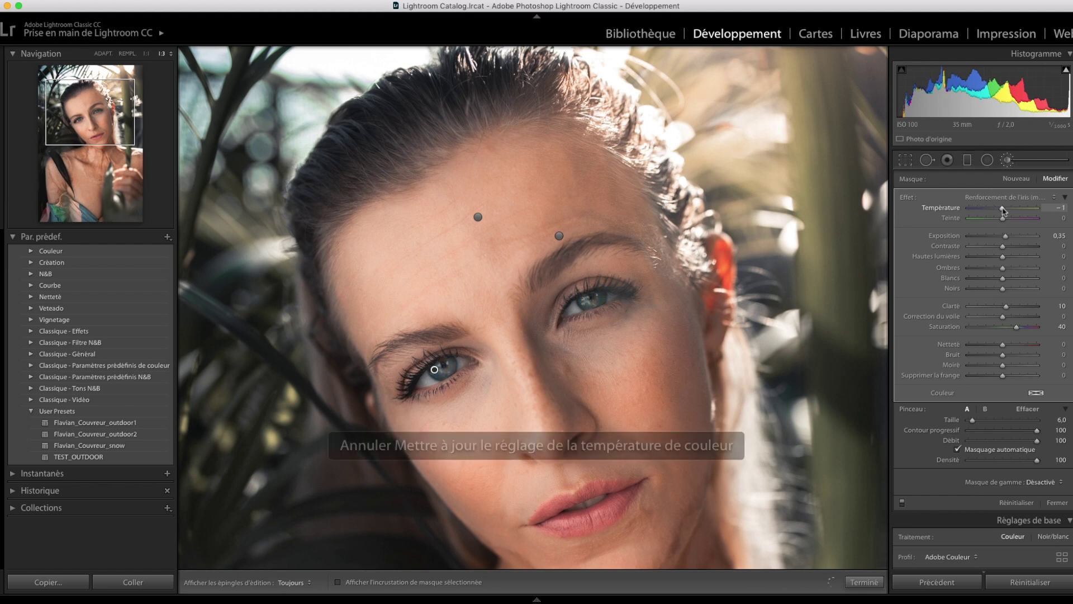
Step: Compare the retouched portrait with the original side by side, close up and in full, and return to the single photo
{"action": "left_click", "coordinate": [564, 345]}
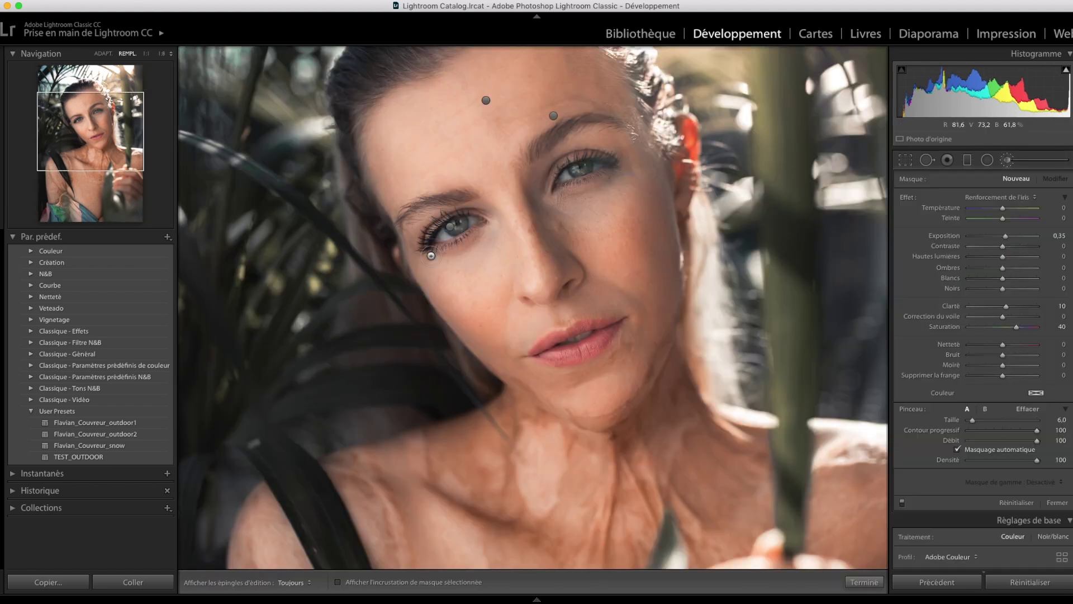
{"action": "key", "text": "y"}
{"action": "left_click", "coordinate": [679, 240]}
{"action": "key", "text": "super+minus"}
{"action": "key", "text": "super+minus"}
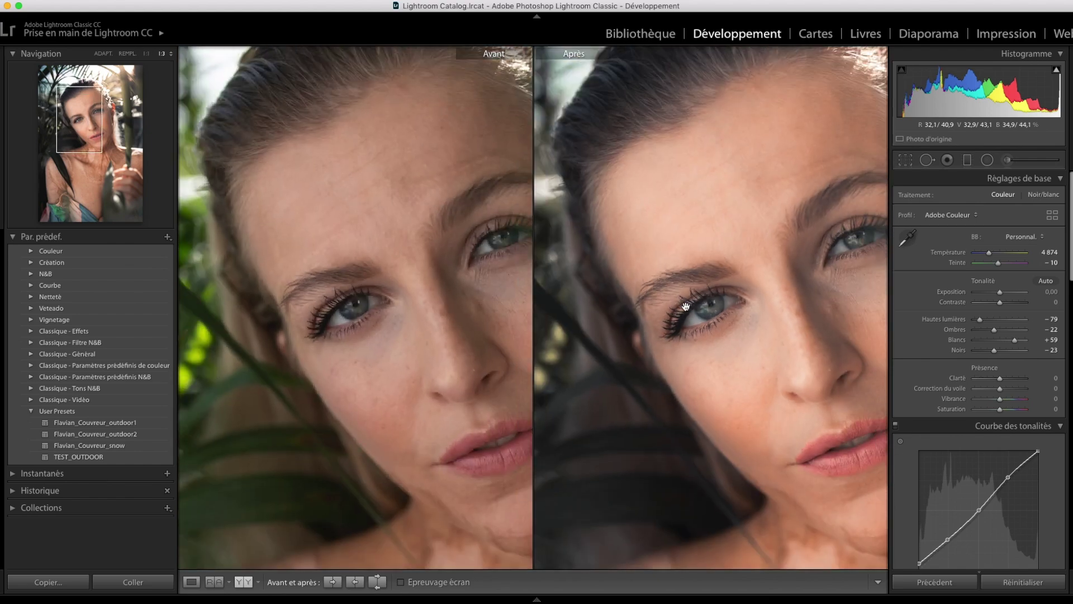
{"action": "key", "text": "super+minus"}
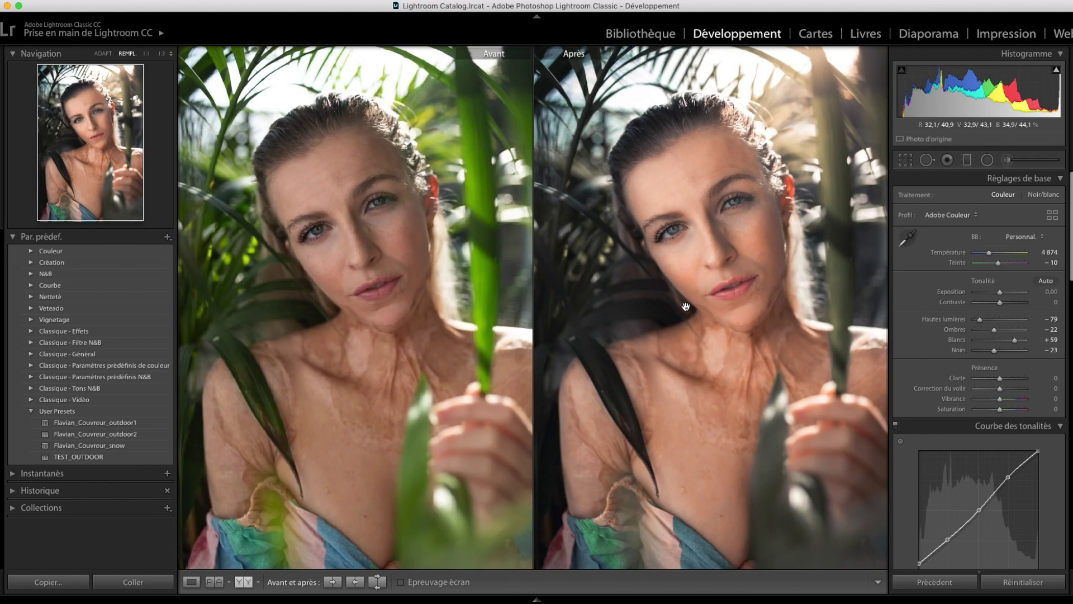
{"action": "key", "text": "y"}
Step: Save the edit as a new user preset without white balance or grain, named with the photographer's full name followed by _youtube1
{"action": "left_click", "coordinate": [168, 237]}
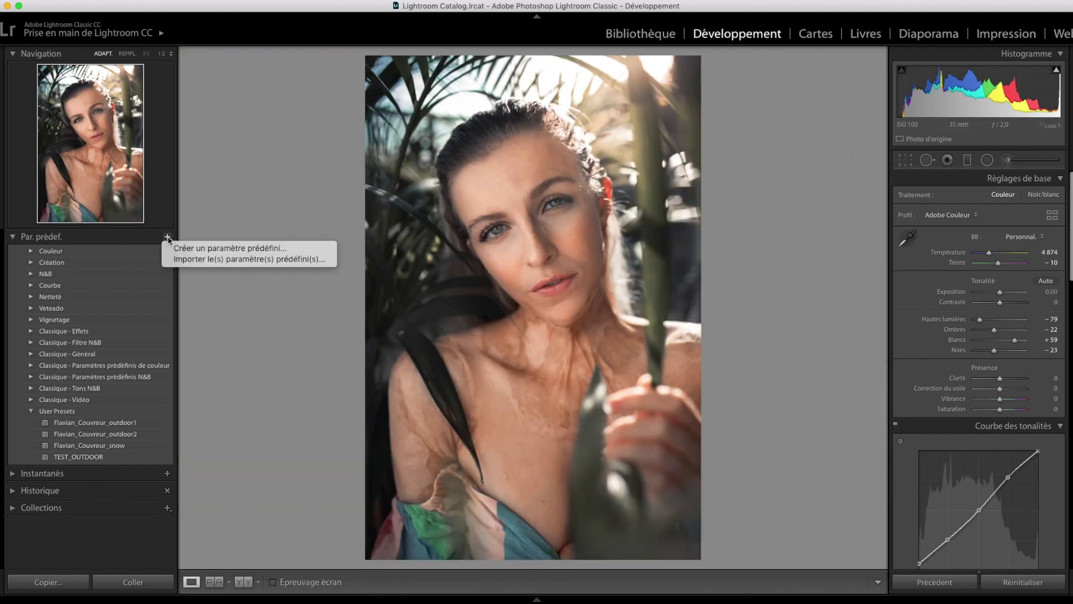
{"action": "left_click", "coordinate": [204, 249]}
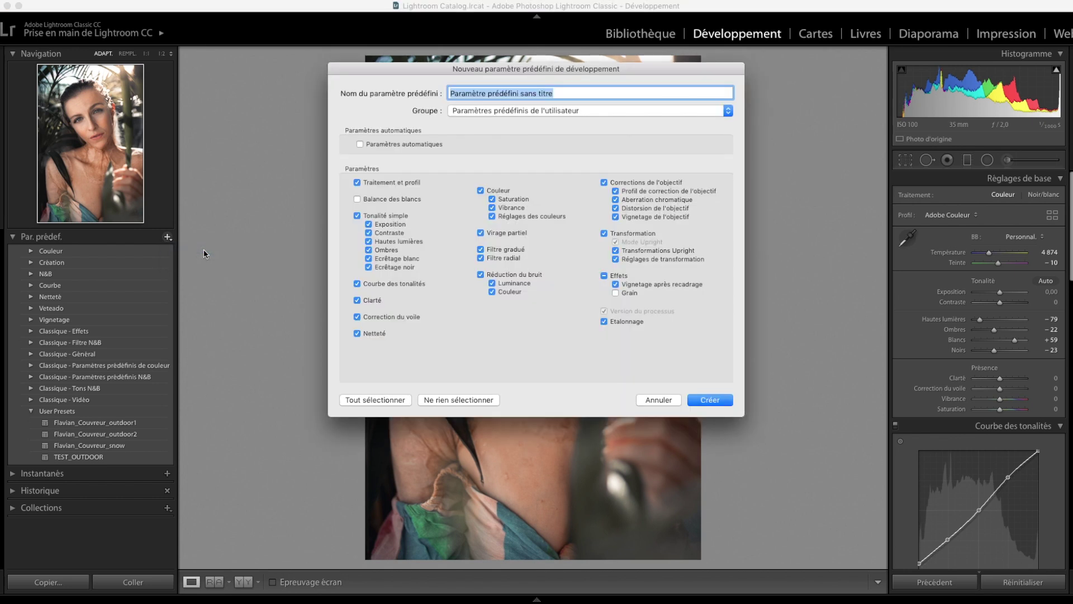
{"action": "type", "text": "Flav"}
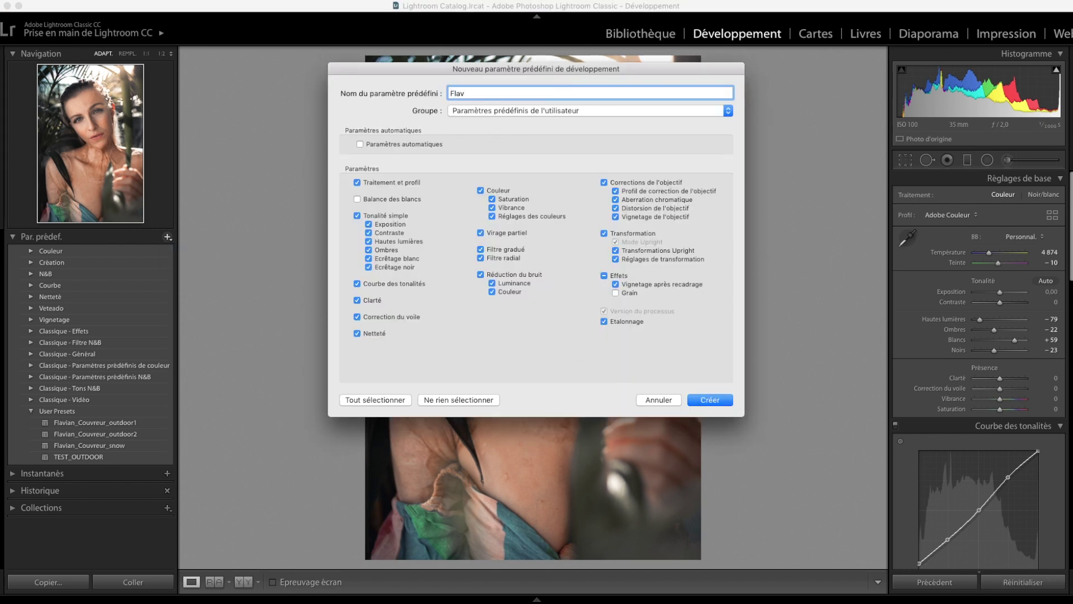
{"action": "type", "text": "ian_couvreur"}
{"action": "key", "text": "BackSpace"}
{"action": "key", "text": "BackSpace"}
{"action": "key", "text": "BackSpace"}
{"action": "key", "text": "BackSpace"}
{"action": "key", "text": "BackSpace"}
{"action": "key", "text": "BackSpace"}
{"action": "key", "text": "BackSpace"}
{"action": "key", "text": "BackSpace"}
{"action": "type", "text": "Couvreur_youtube1"}
{"action": "left_click", "coordinate": [710, 399]}
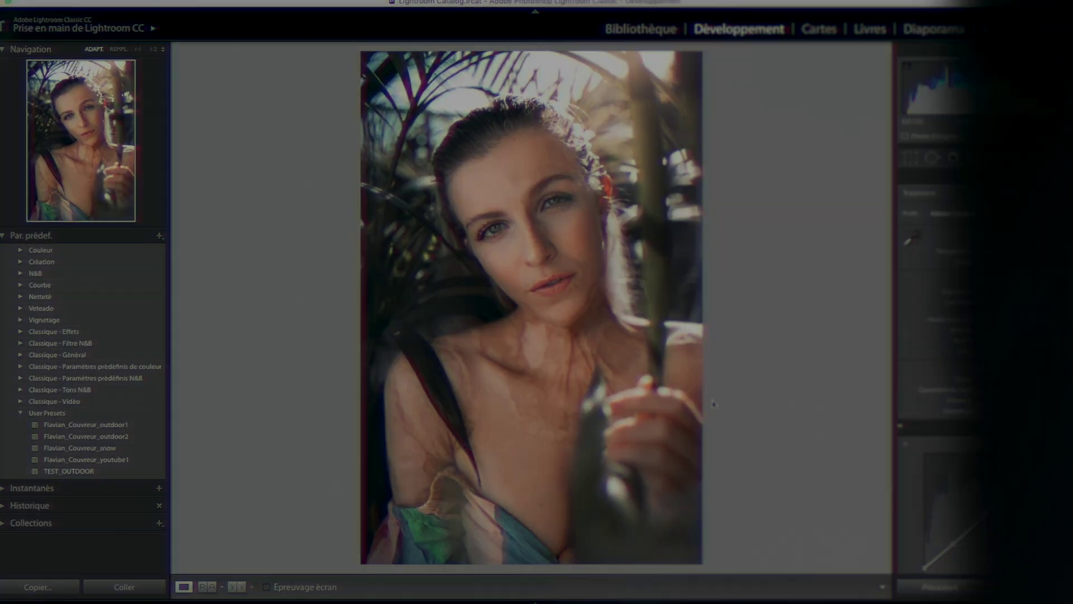